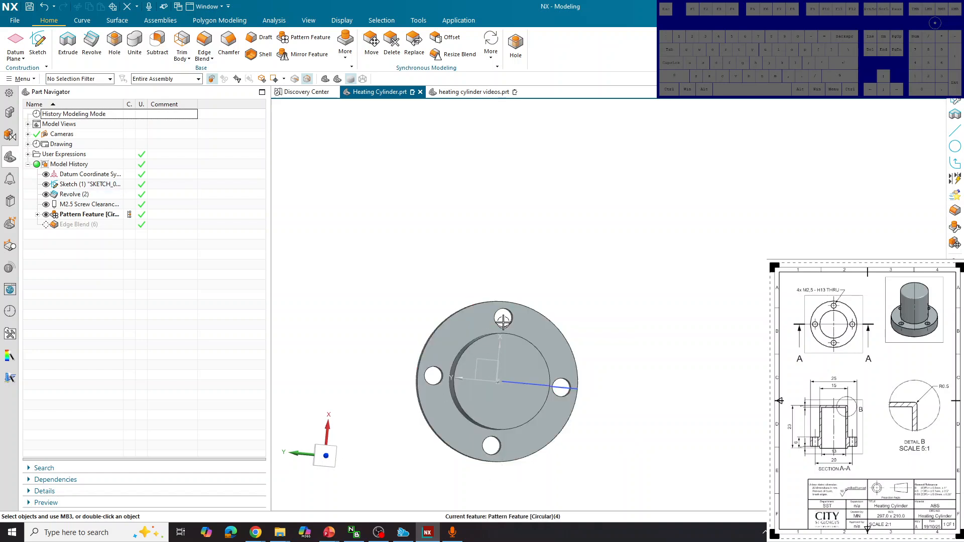
Step: Make Edge Blend (6) the current feature in the finished Heating Cylinder part's model history
middle_click_drag(623, 409, 453, 370)
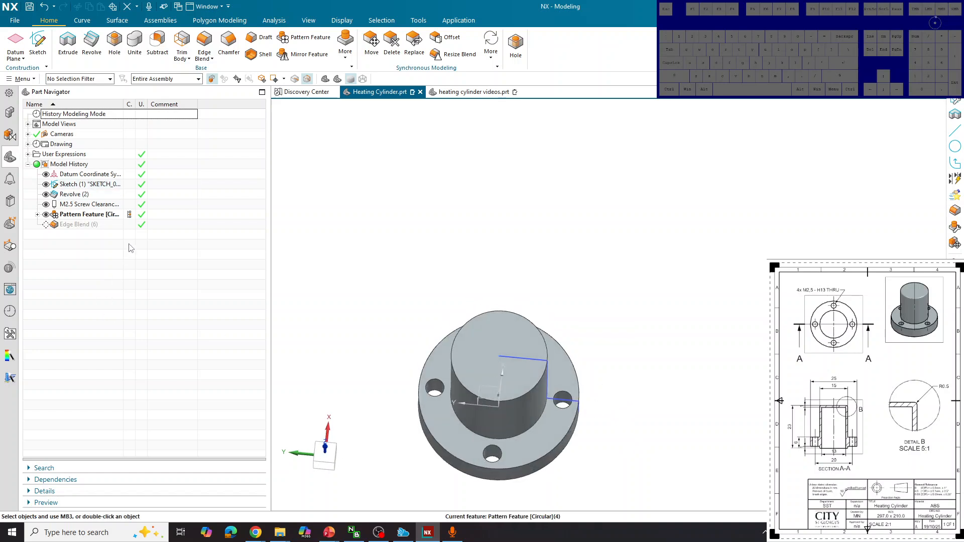
double_click(128, 226)
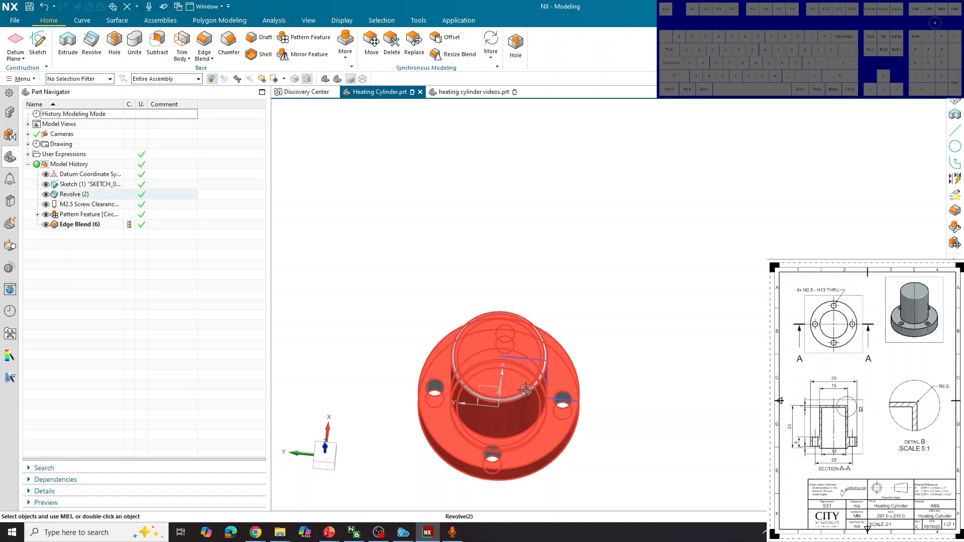
middle_click_drag(708, 385, 710, 345)
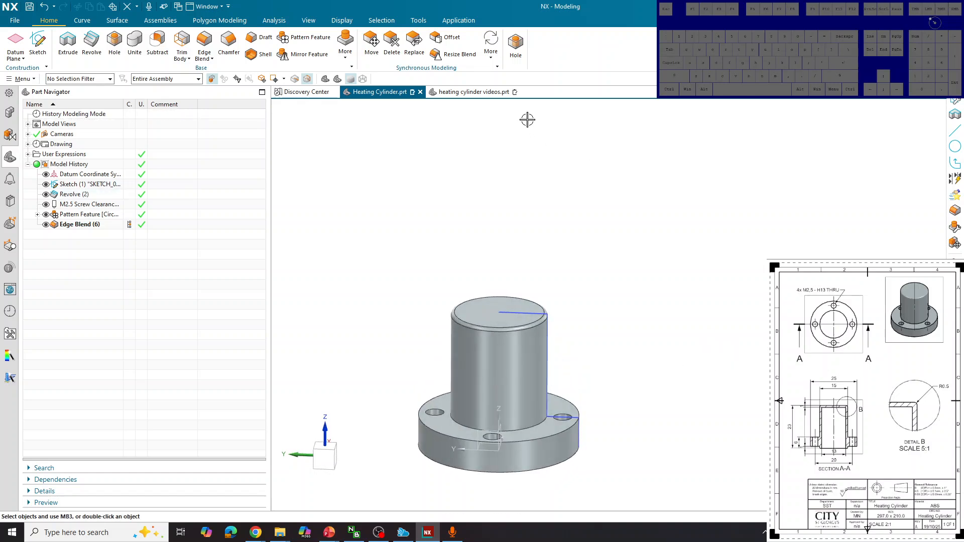
Step: Switch to the heating cylinder videos part and start a new sketch on the XZ datum plane
left_click(480, 92)
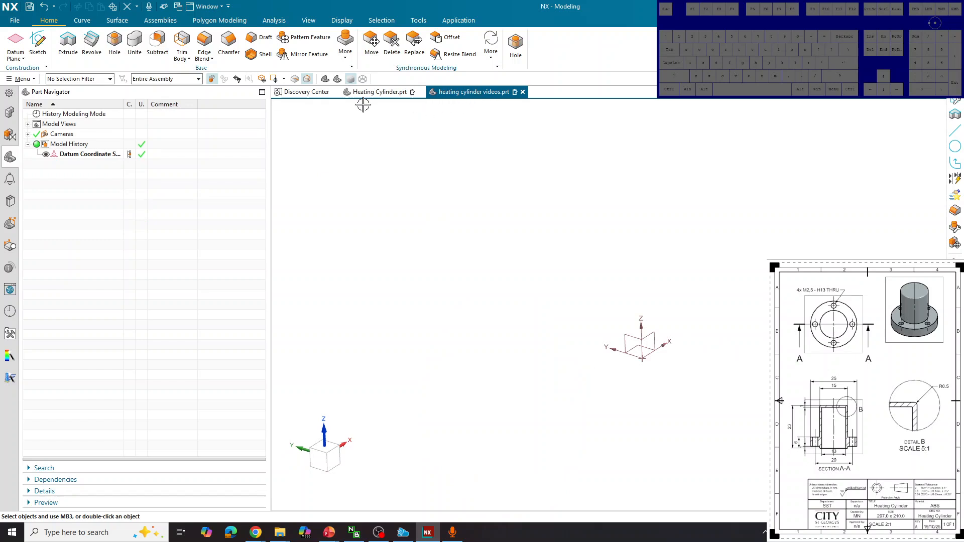
left_click(35, 44)
left_click(688, 270)
left_click(357, 276)
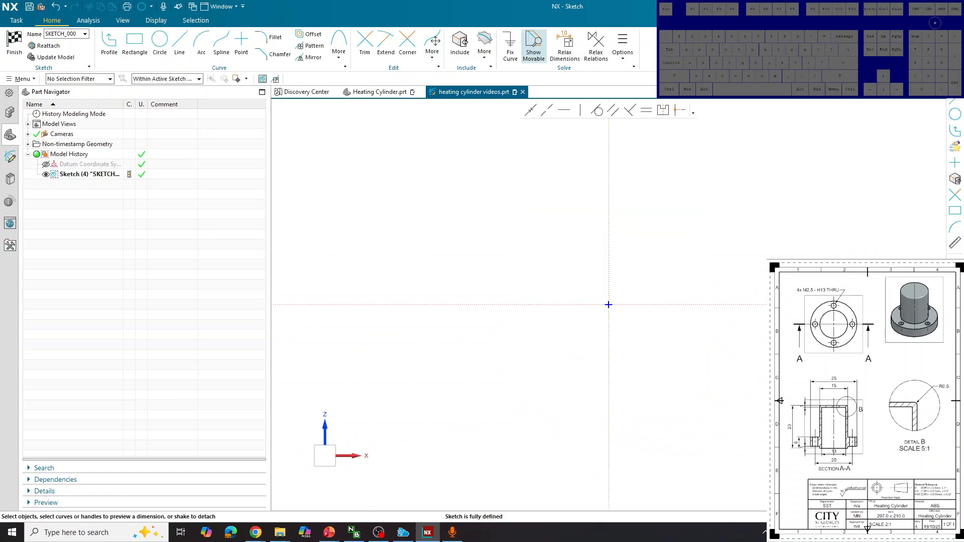
Step: Sketch a profile line outward from the vertical axis about 39 mm above the origin, and continue it vertically down to the horizontal axis
left_click(110, 51)
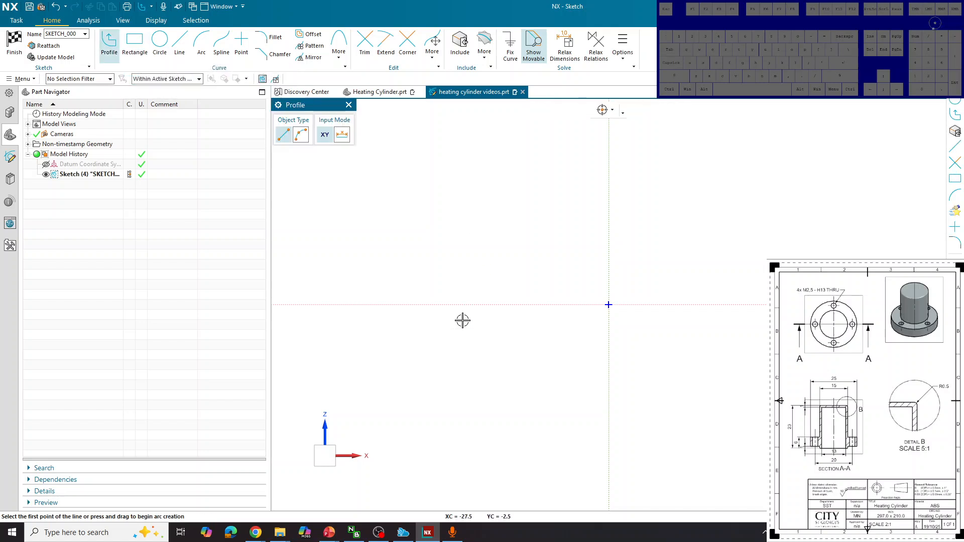
scroll(486, 389, "down", 2)
scroll(563, 221, "up", 1)
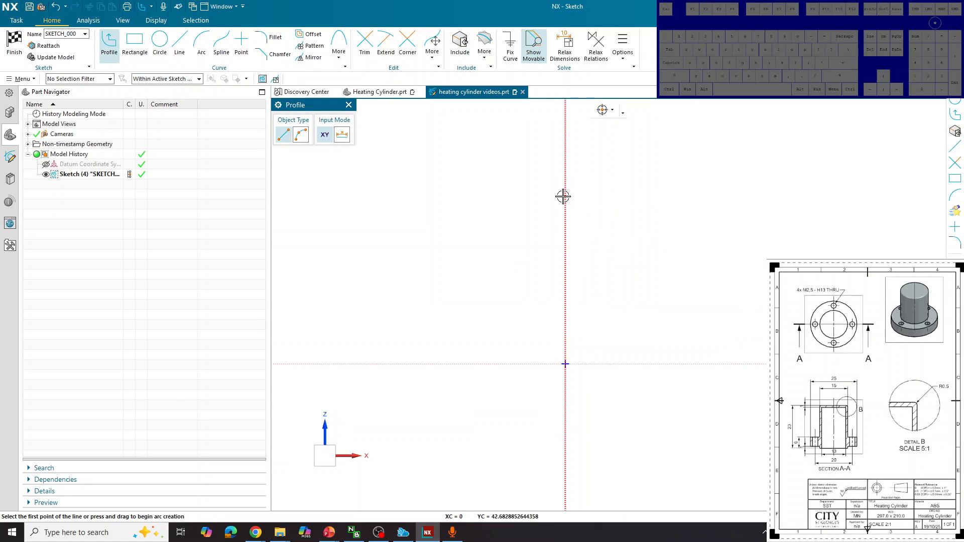
left_click(563, 202)
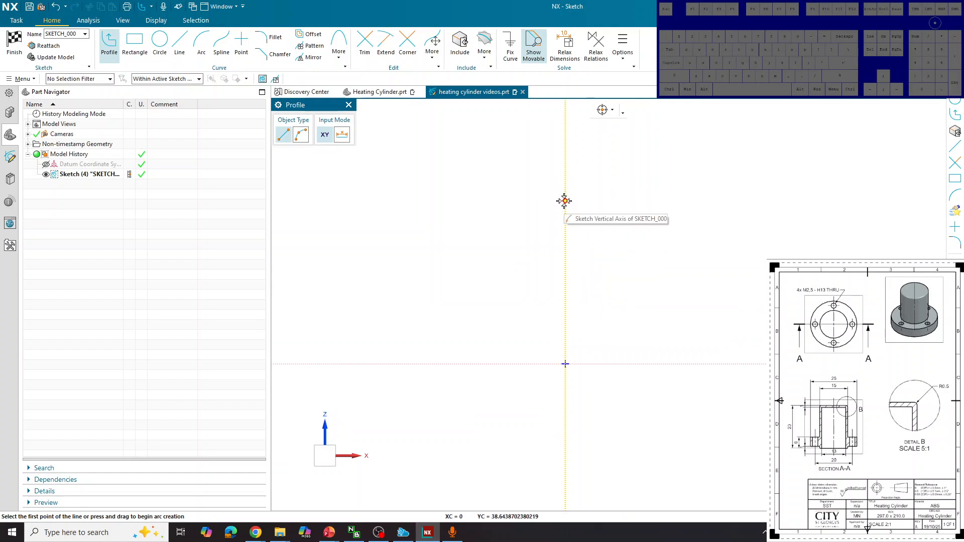
left_click(523, 201)
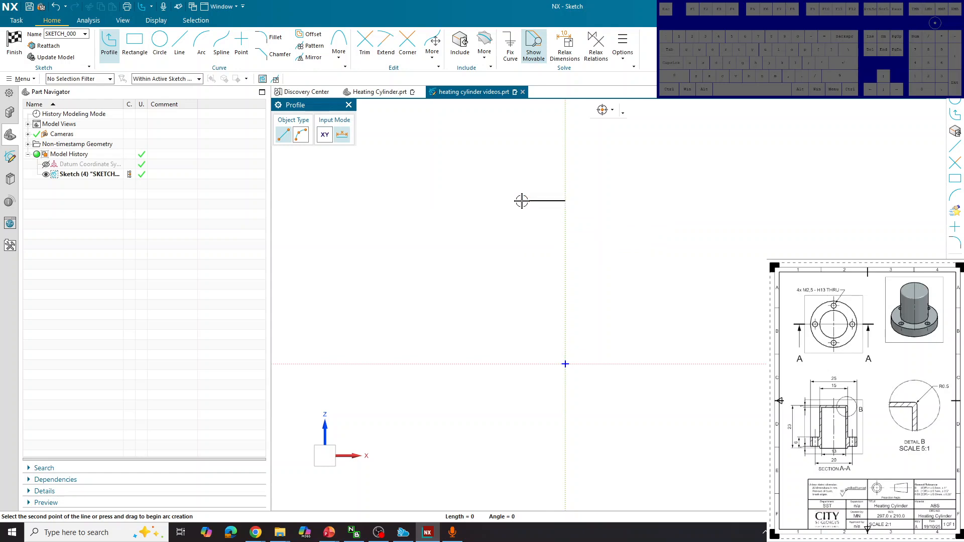
left_click(523, 362)
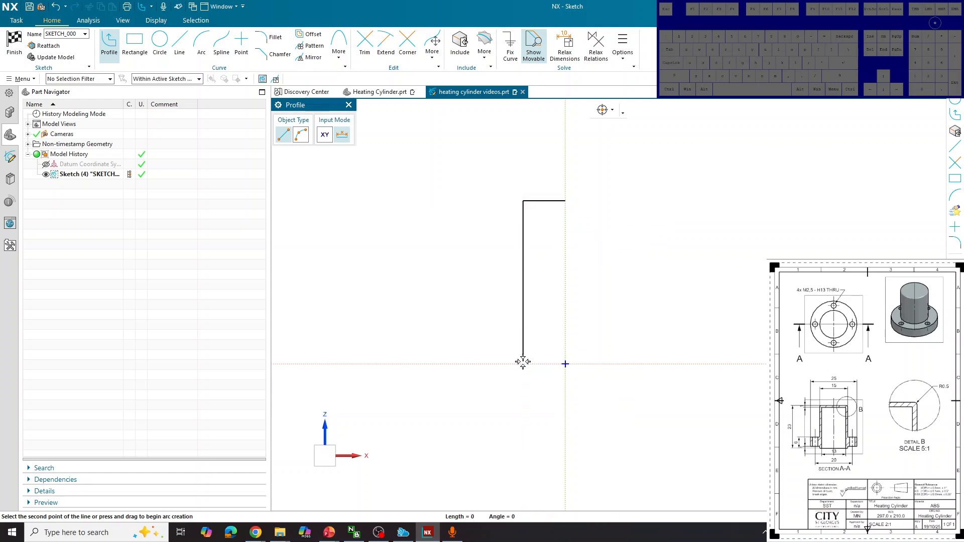
key("ctrl+z")
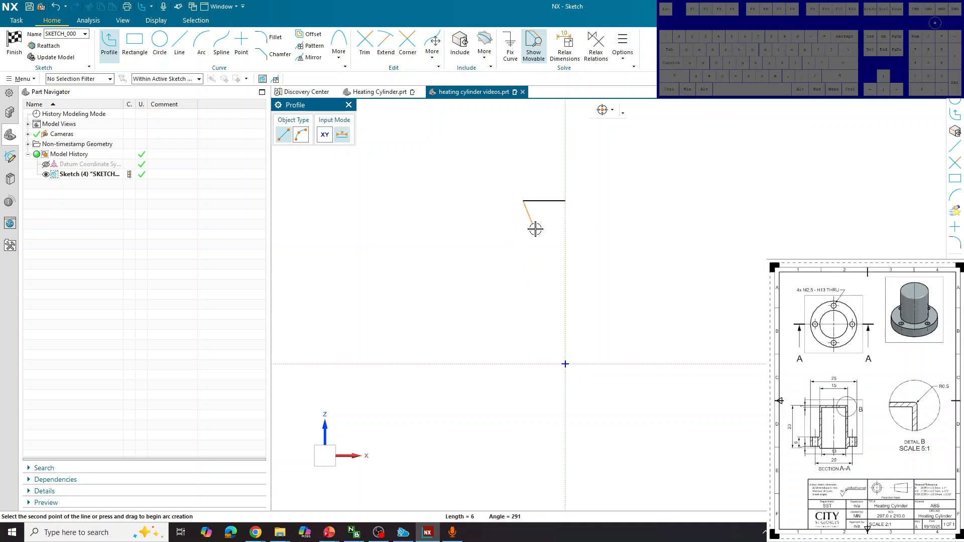
left_click(523, 363)
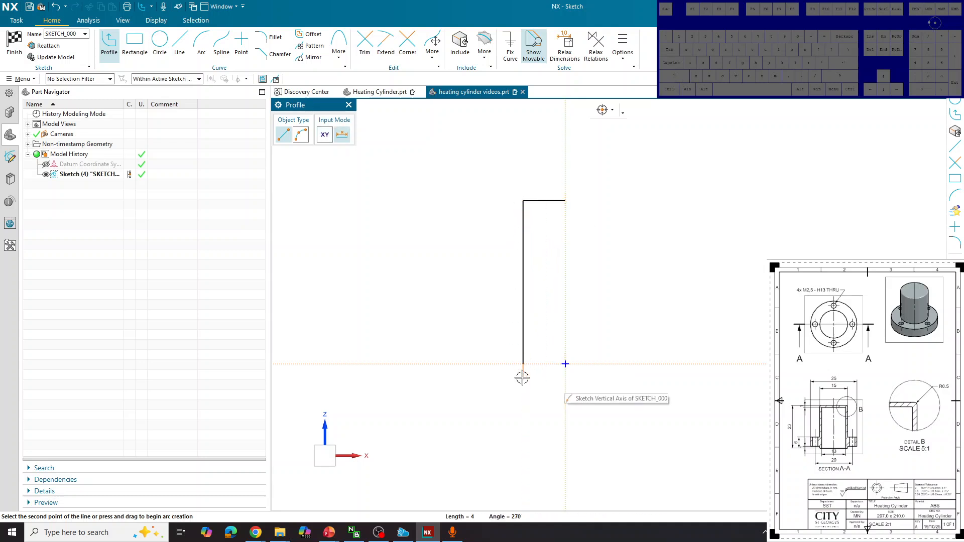
Step: Continue the profile with a short foot on the horizontal axis and a raised flange reaching about 27 mm from the vertical axis
left_click(491, 363)
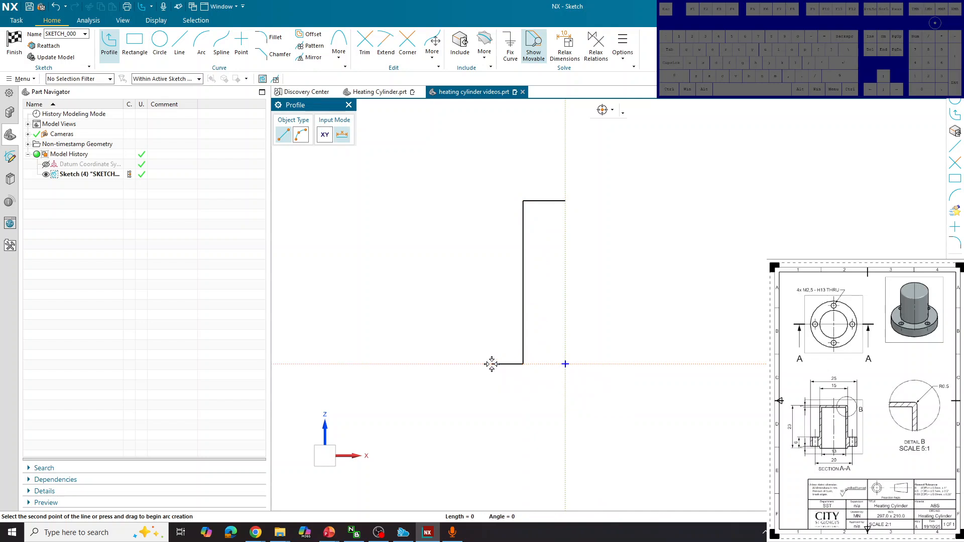
left_click(491, 347)
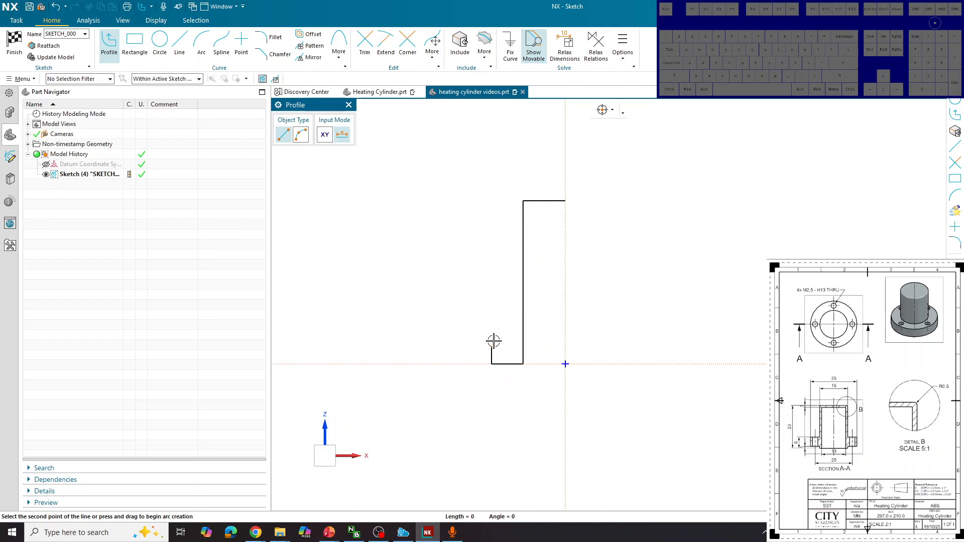
left_click(449, 347)
left_click(449, 314)
scroll(481, 313, "up", 2)
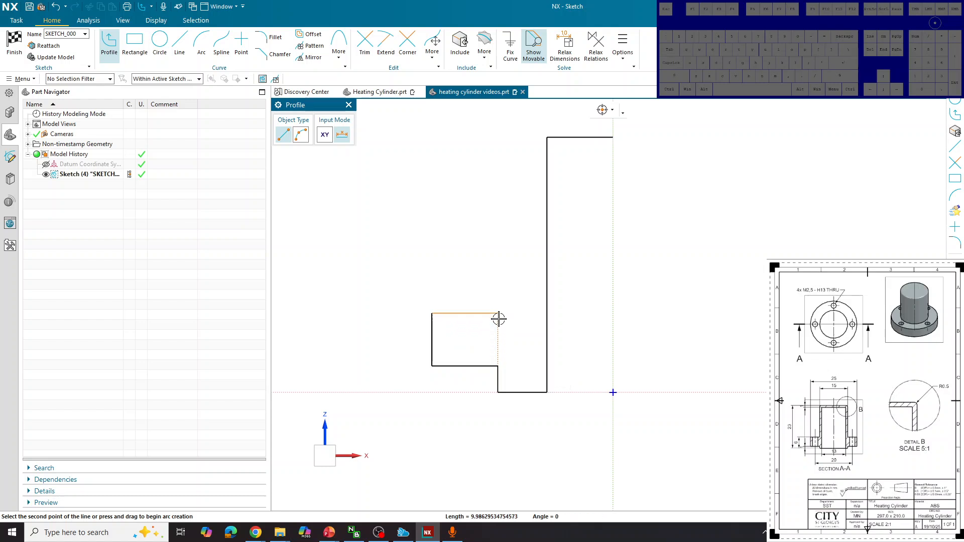
left_click(498, 312)
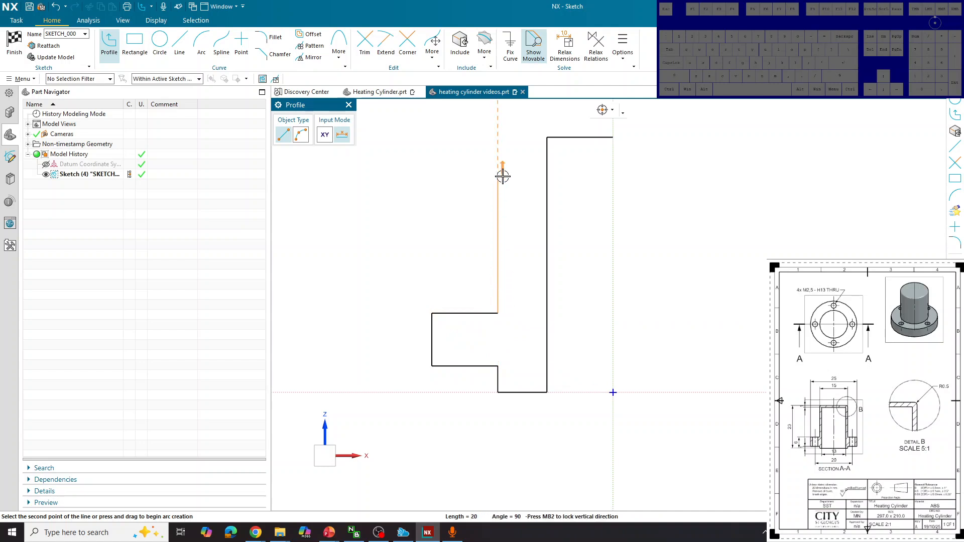
Step: Draw the outer wall upward from the flange and close the profile along the vertical axis, forming the cylinder's top
left_click(497, 115)
scroll(557, 123, "down", 3)
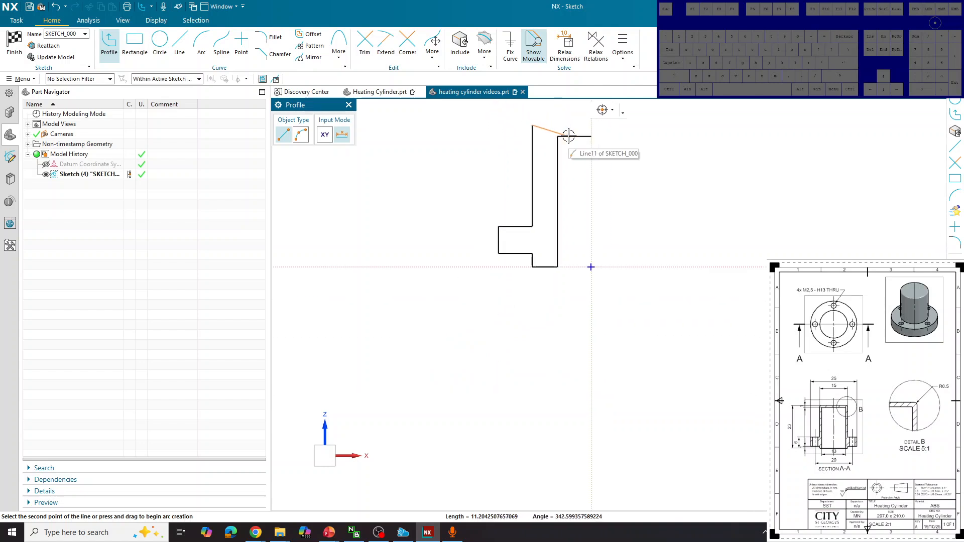
scroll(578, 271, "down", 2)
scroll(581, 192, "up", 5)
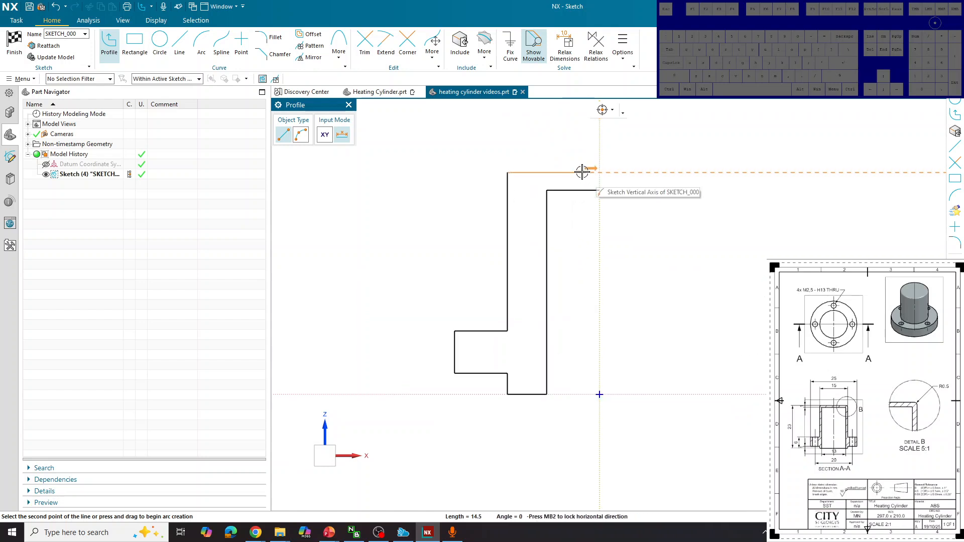
left_click(598, 172)
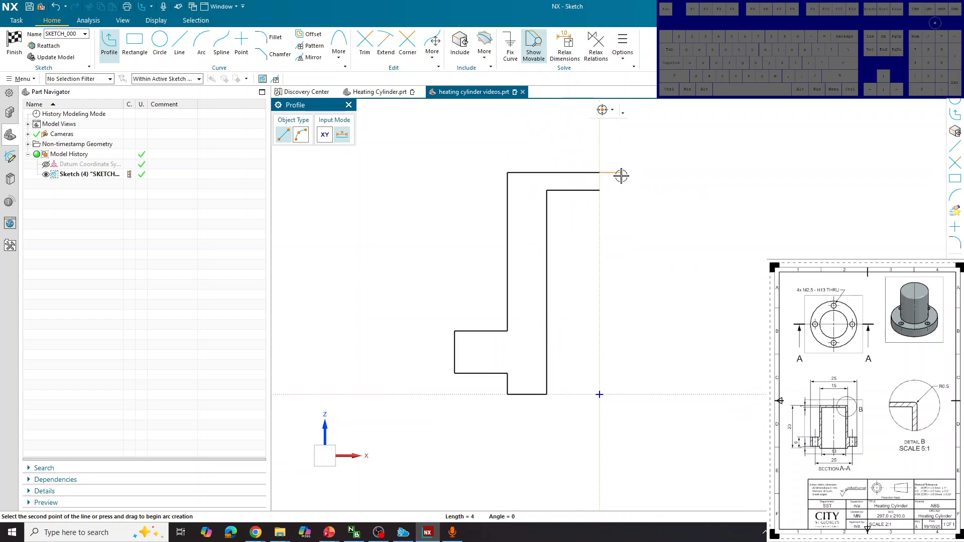
left_click(599, 190)
left_click(108, 53)
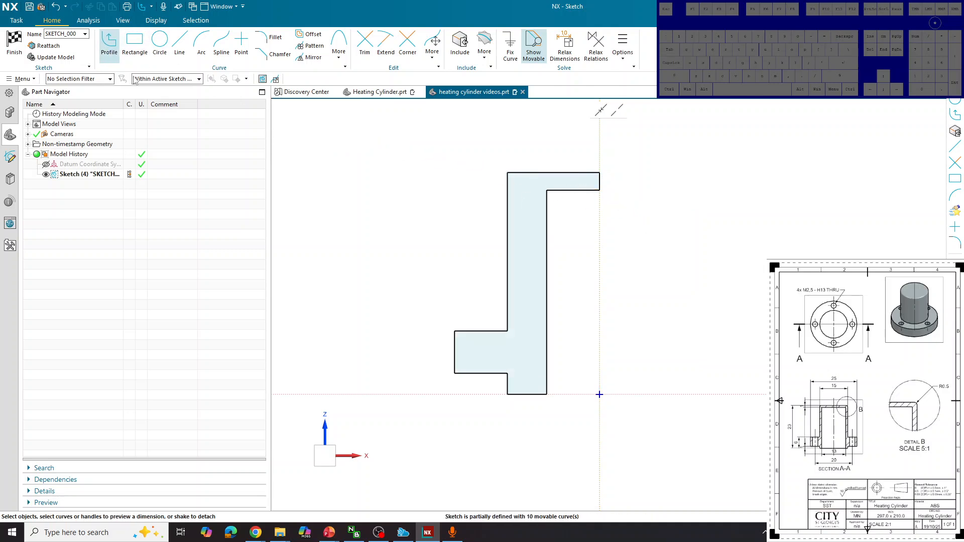
Step: Dimension the flange's outer edge at 12.5 mm from the sketch's vertical axis
scroll(563, 351, "down", 3)
scroll(522, 356, "up", 1)
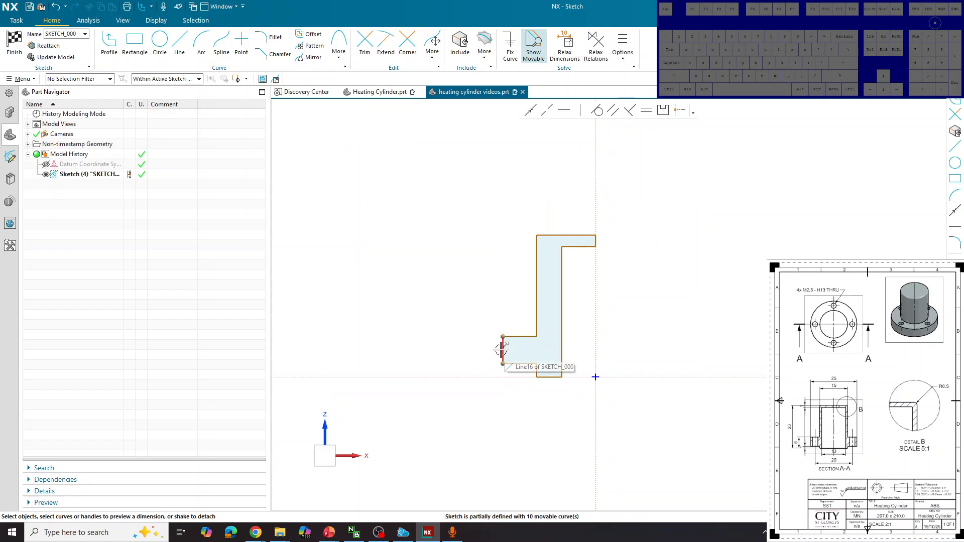
left_click(499, 350)
left_click(596, 351)
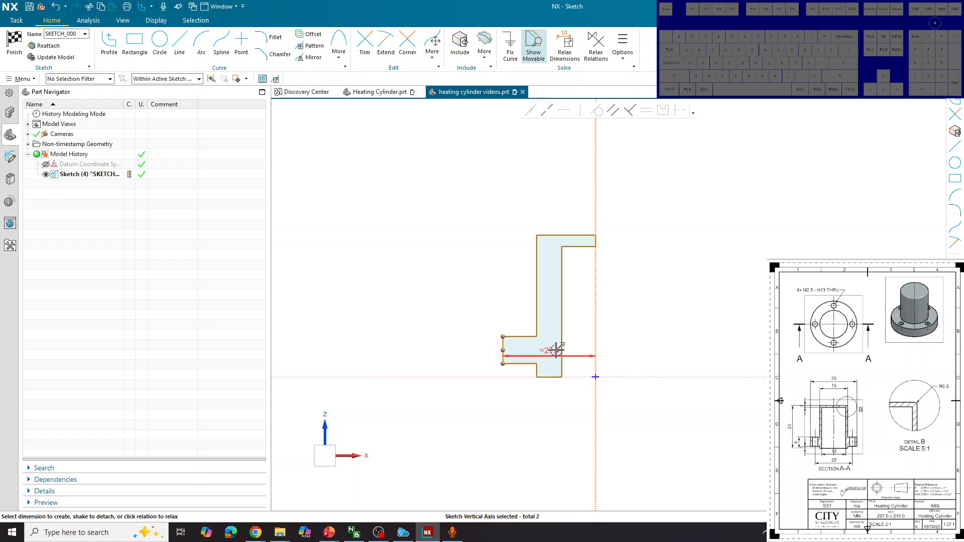
left_click(554, 407)
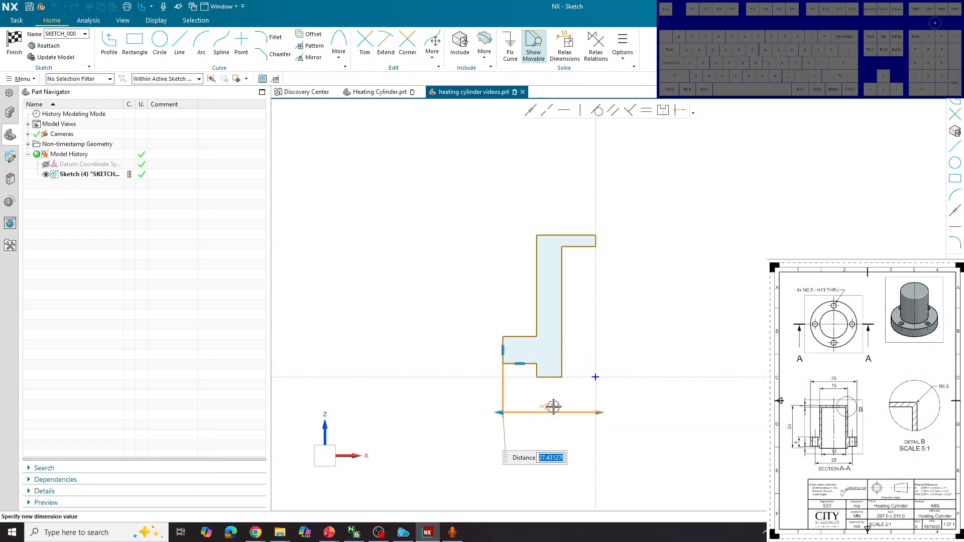
type("12.5")
key("Return")
key("Return")
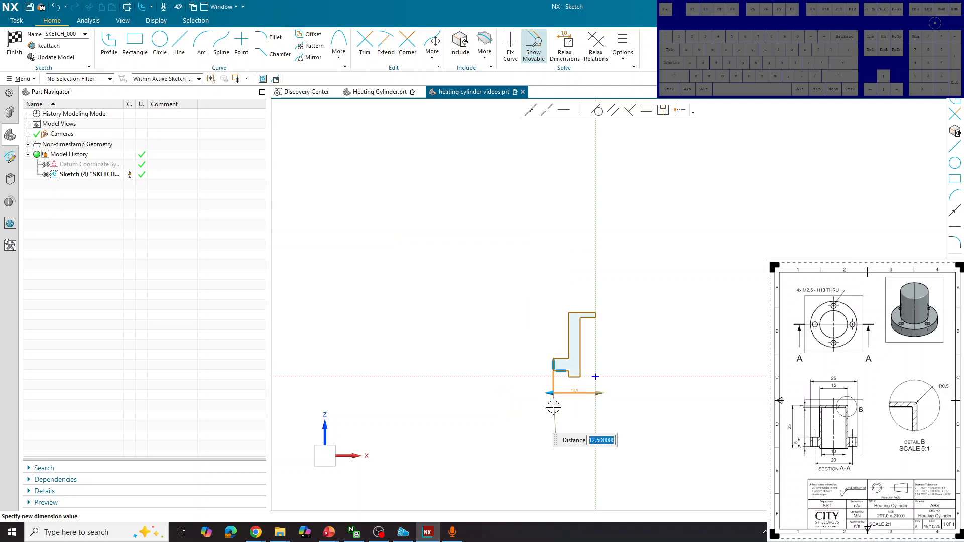
scroll(580, 372, "up", 6)
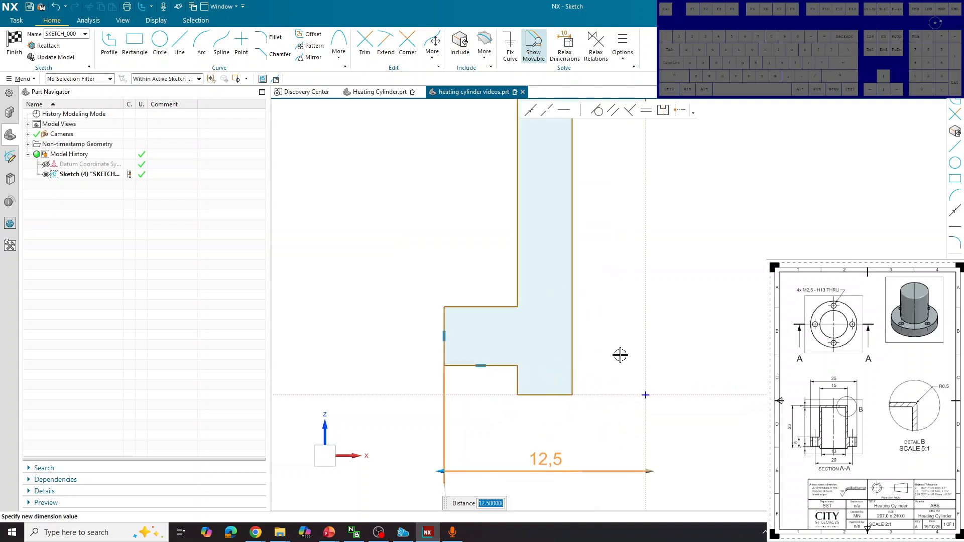
key("Return")
Step: Dimension the short vertical edge below the flange at 7.5 mm from the vertical axis
left_click(520, 382)
left_click(646, 379)
left_click(587, 442)
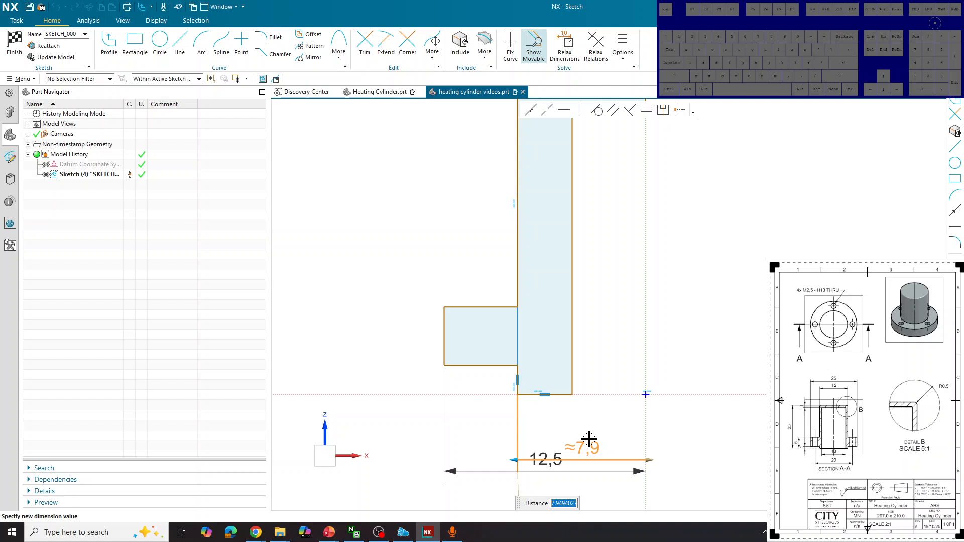
type("7.5")
key("Return")
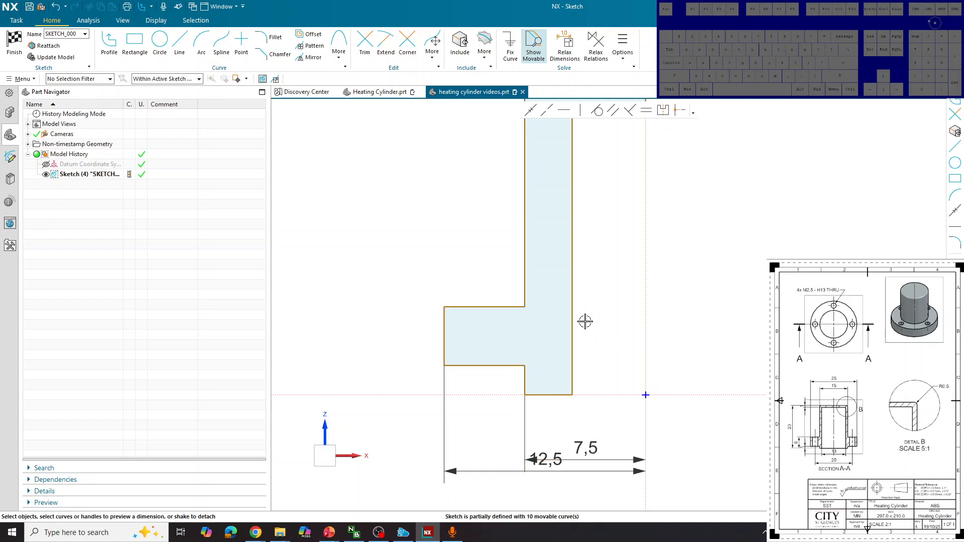
Step: Dimension the cylinder's inner wall line at 6.5 mm from the vertical axis
left_click(572, 322)
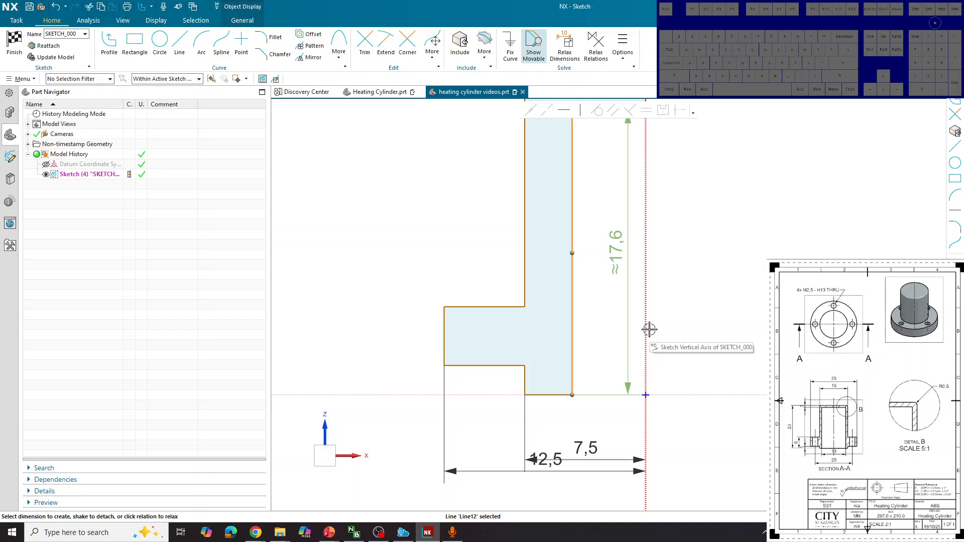
left_click(646, 330)
left_click(606, 318)
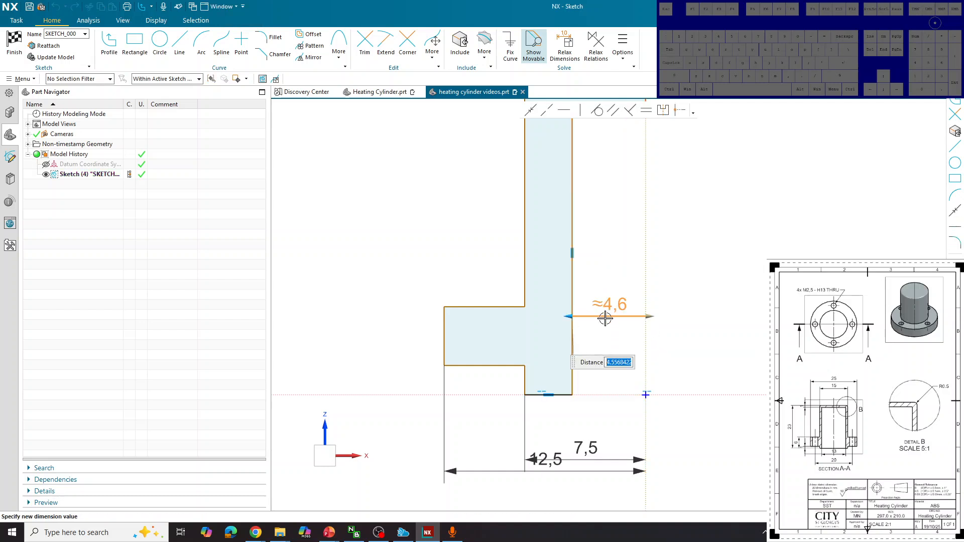
type("6.5")
key("Return")
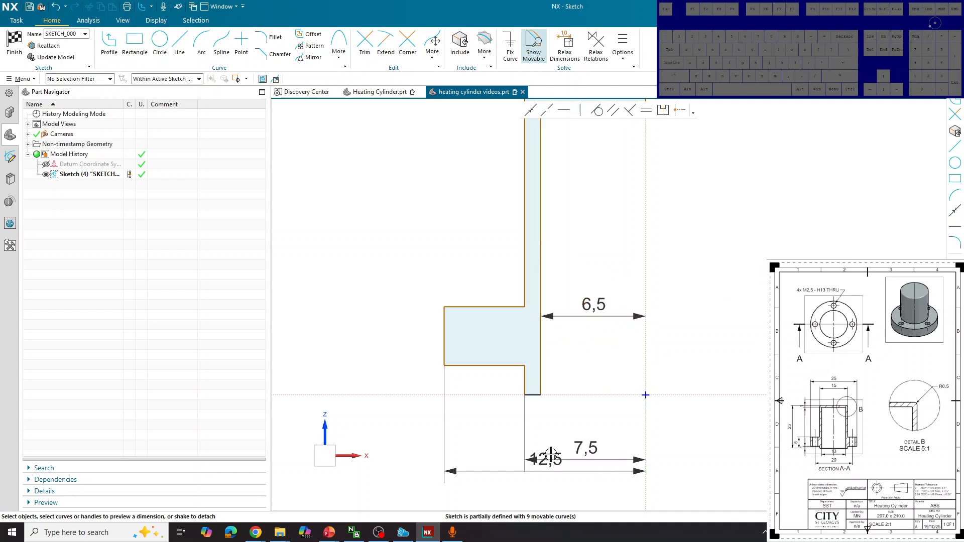
Step: Dimension the flange's lower edge at 1 mm above the horizontal axis
scroll(531, 452, "down", 3)
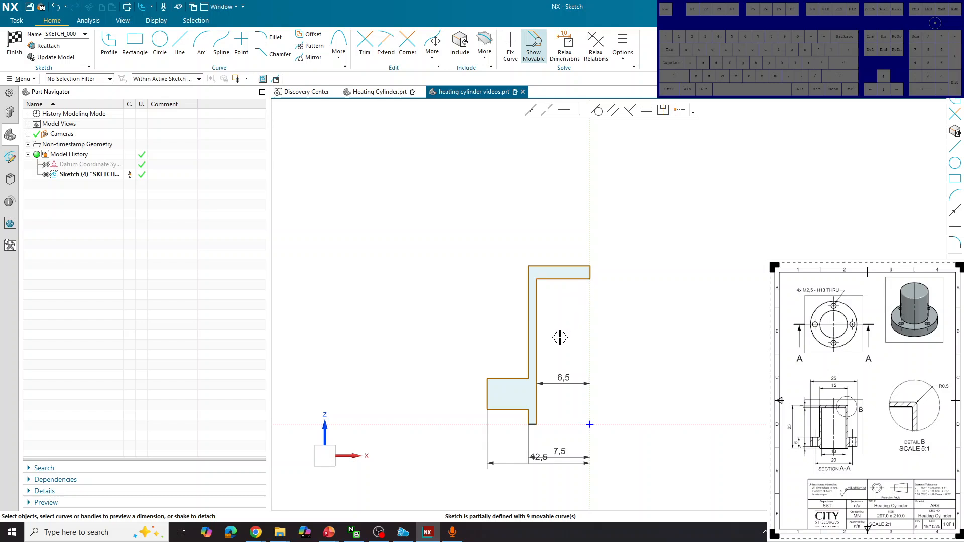
scroll(511, 427, "up", 3)
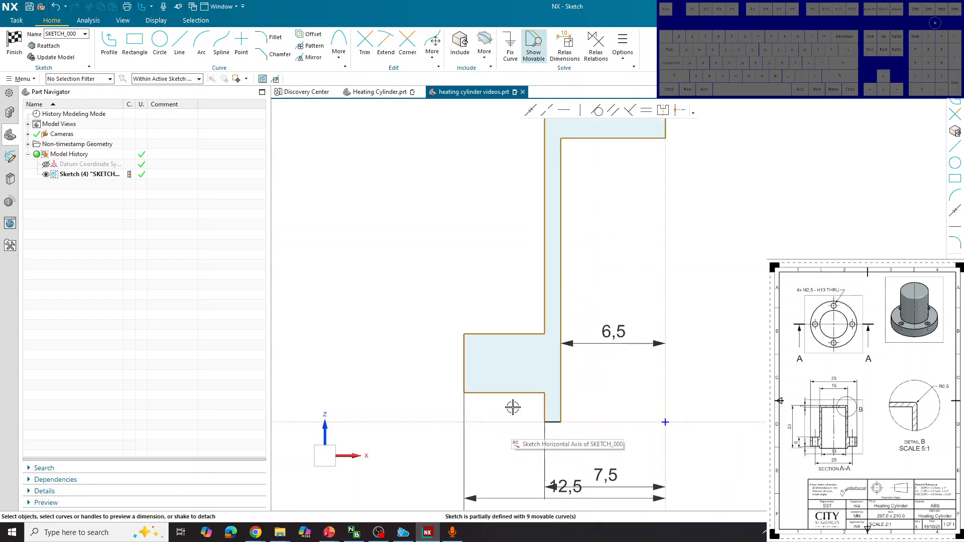
left_click(515, 390)
left_click(514, 421)
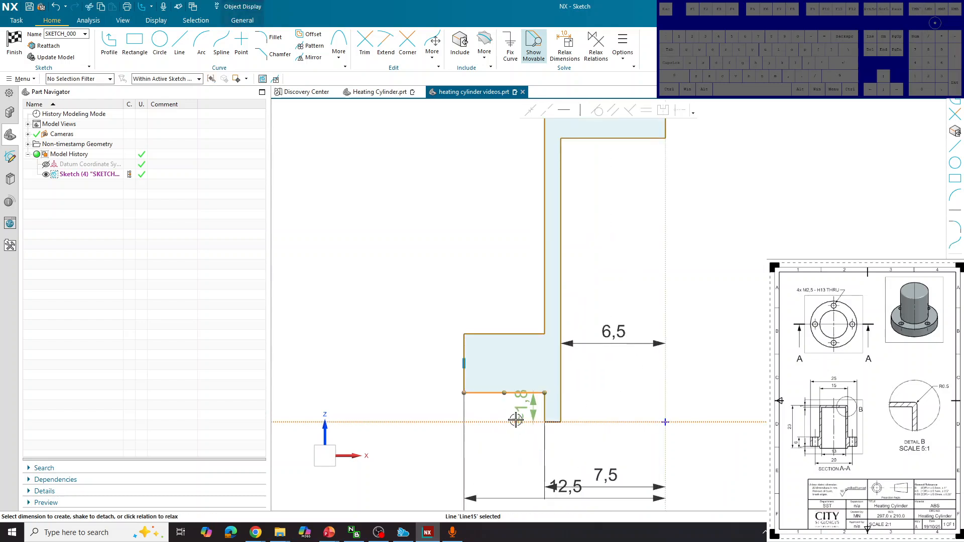
left_click(443, 406)
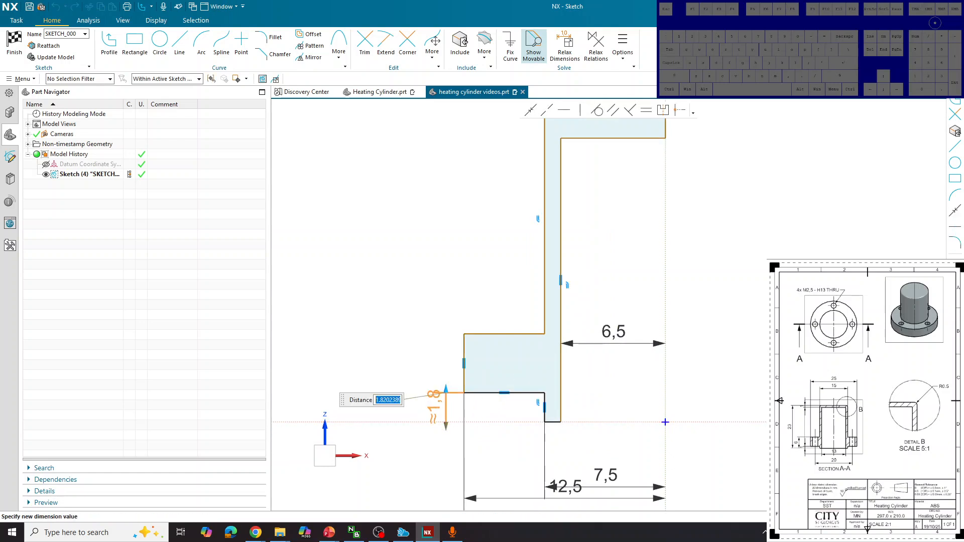
type("1")
key("Return")
Step: Dimension the flange's upper edge at 6 mm above the sketch's horizontal axis
left_click(503, 334)
left_click(505, 423)
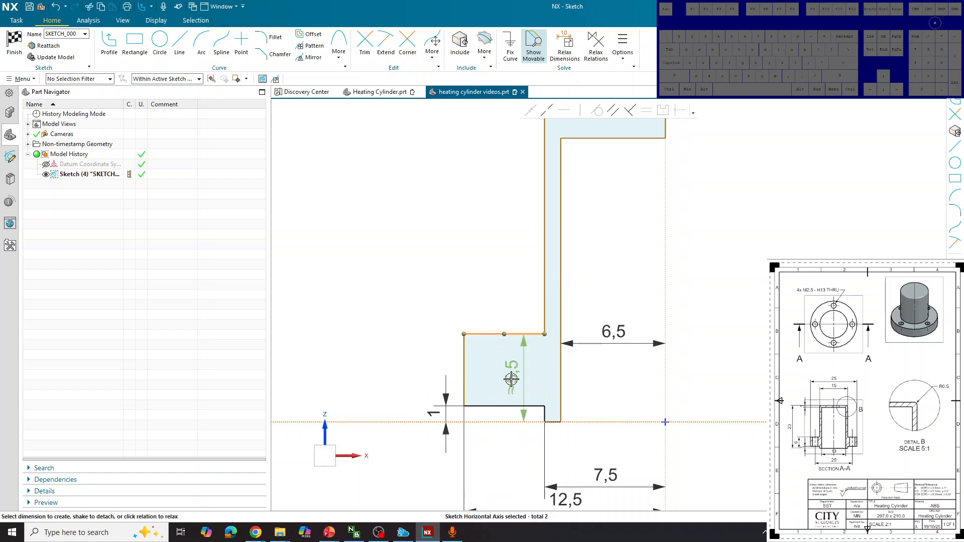
left_click(375, 385)
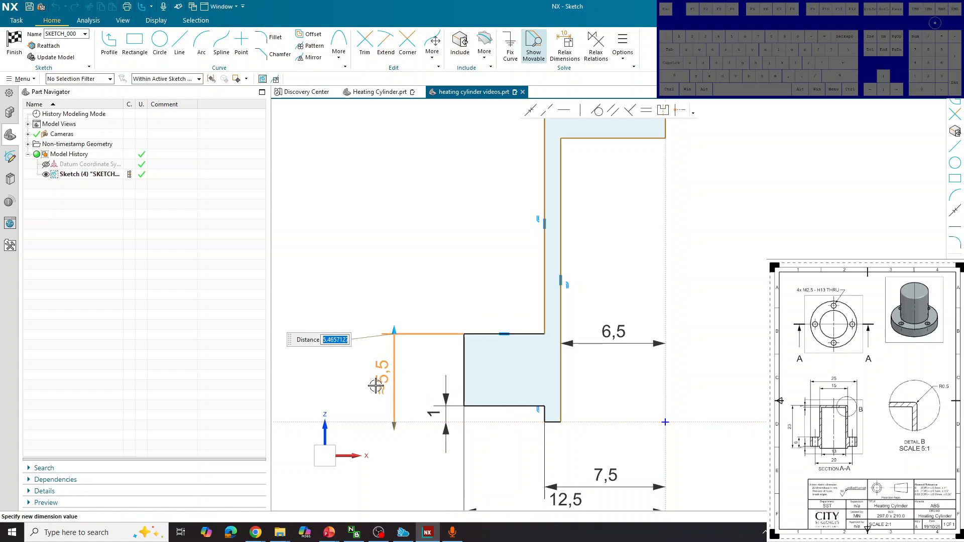
type("6")
key("Return")
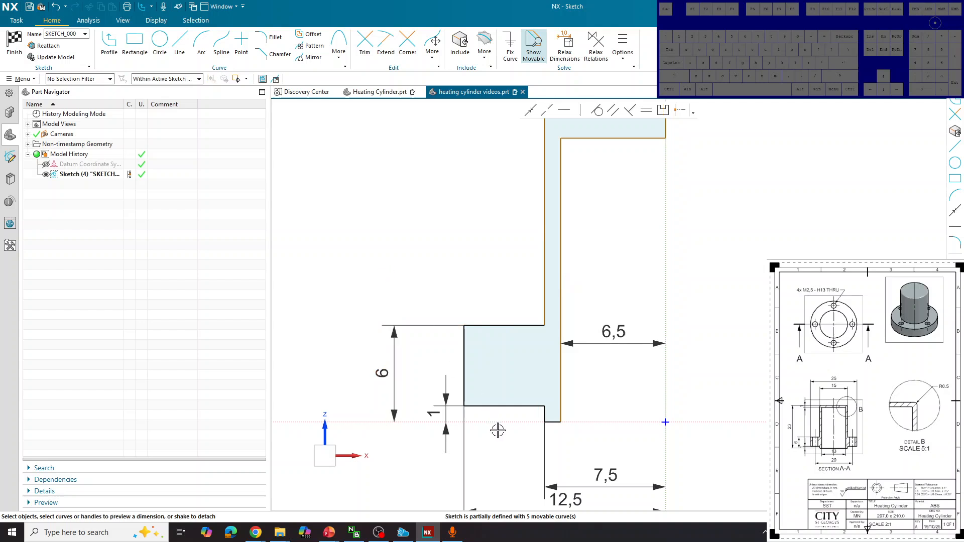
Step: Dimension the profile's topmost edge at 23 mm above the sketch's horizontal axis
scroll(509, 422, "down", 3)
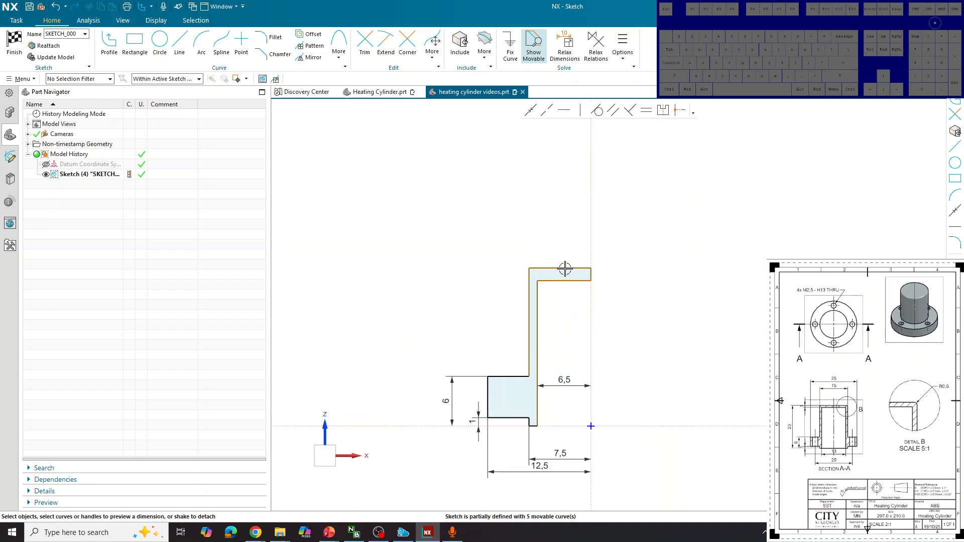
left_click(565, 267)
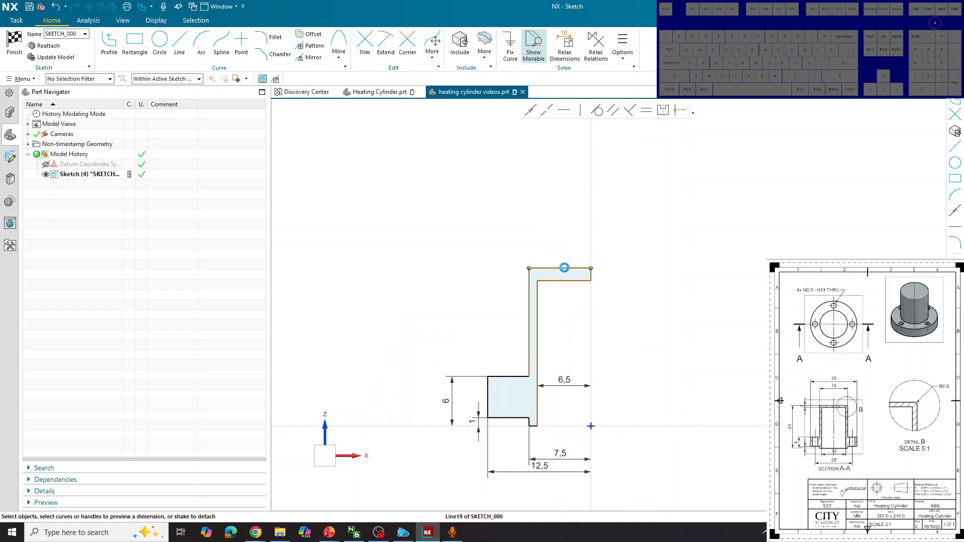
left_click(559, 425)
left_click_drag(565, 342, 615, 339)
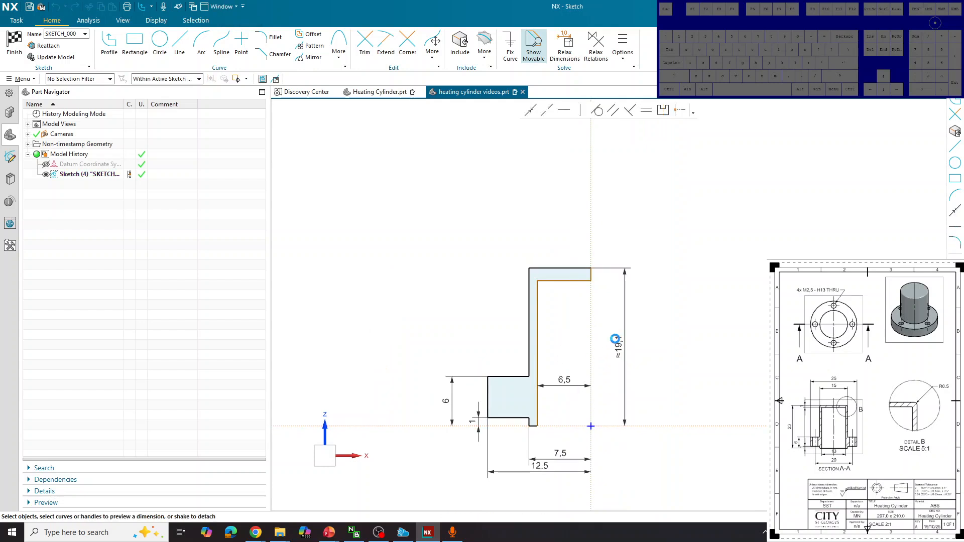
type("23")
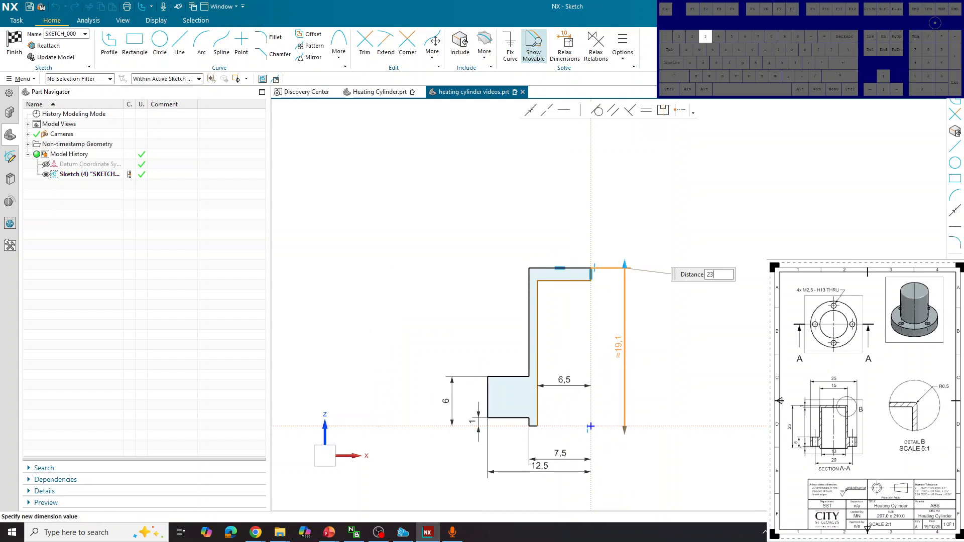
key("Return")
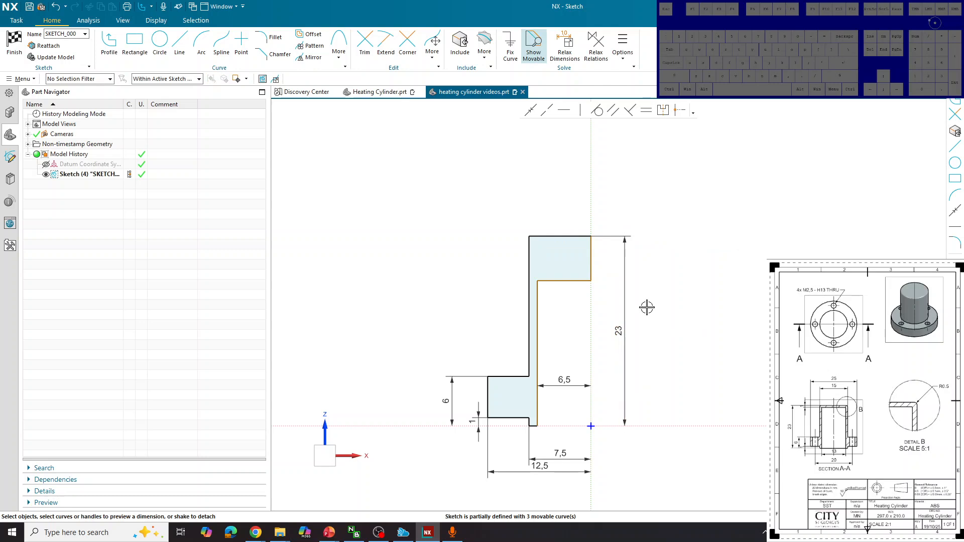
Step: Dimension the thickness of the cylinder's top wall at 1 mm
scroll(540, 243, "up", 2)
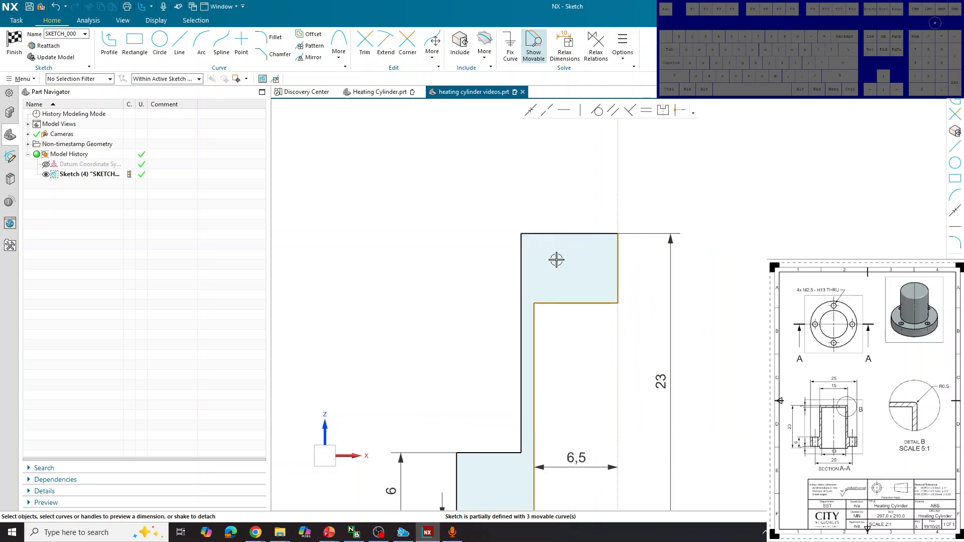
left_click(571, 302)
left_click(571, 235)
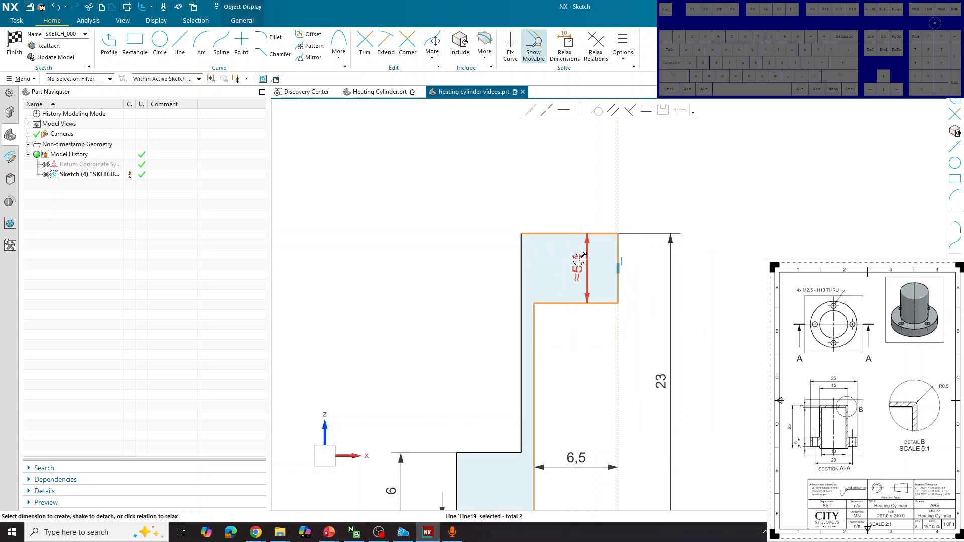
left_click(650, 288)
type("1")
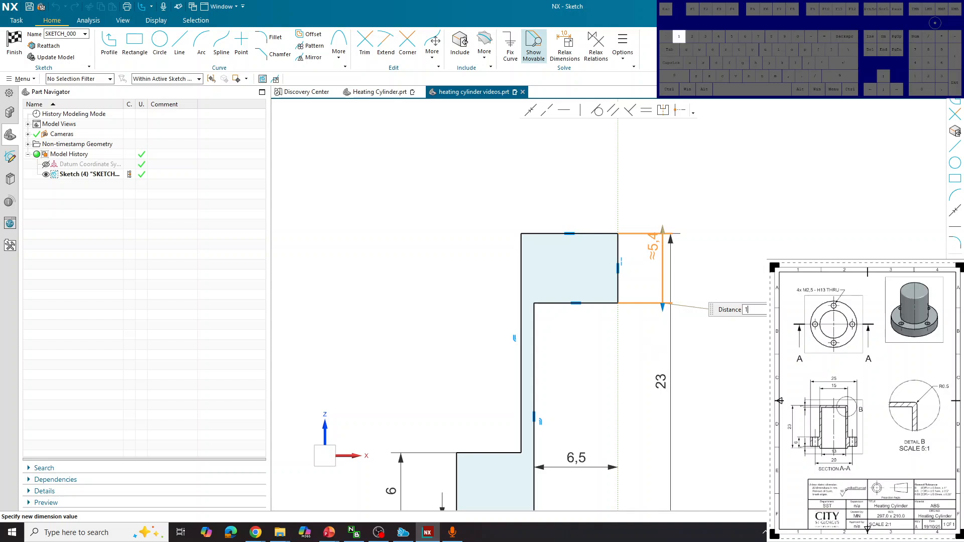
key("Return")
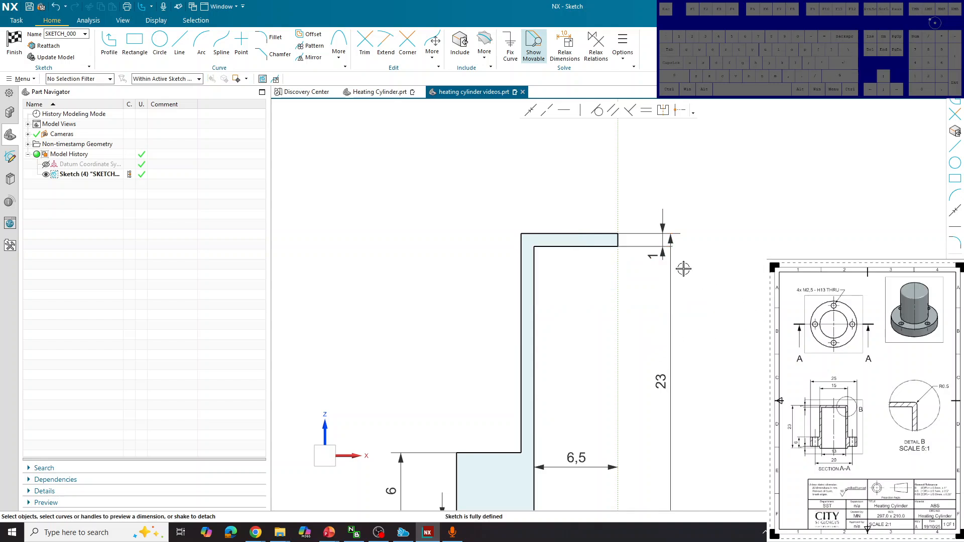
Step: Finish the sketch and revolve the profile 360° about the ZC direction through the top wall's upper endpoint on the centre axis
scroll(660, 249, "down", 5)
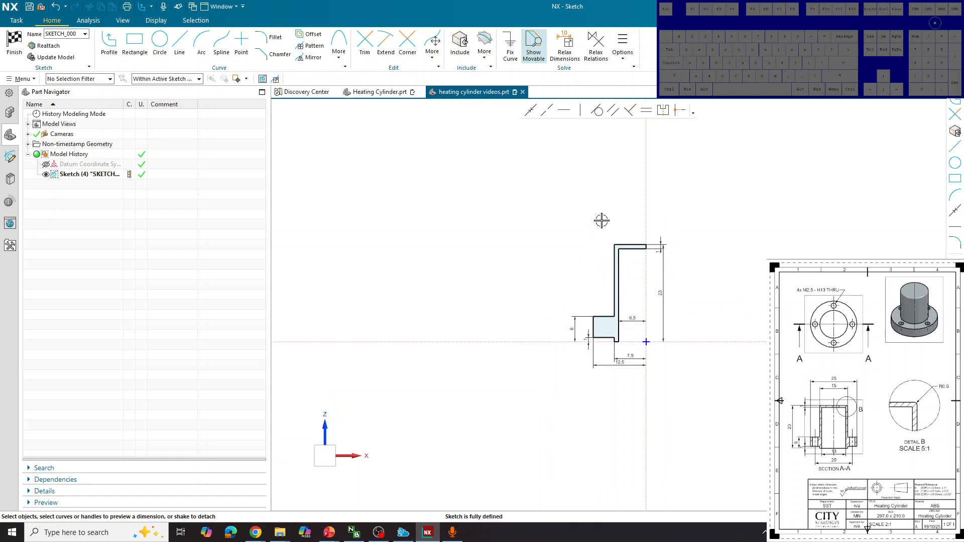
left_click(14, 41)
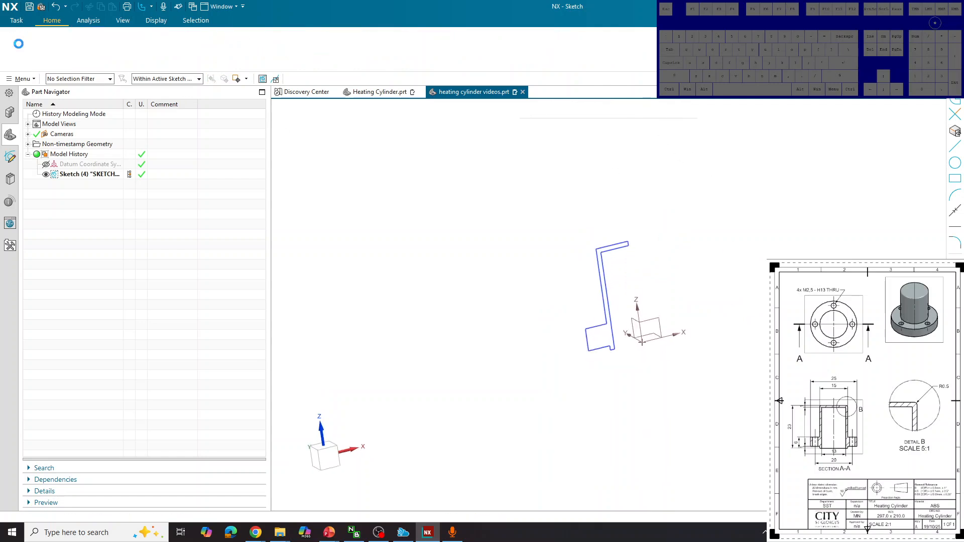
left_click(91, 42)
left_click(311, 206)
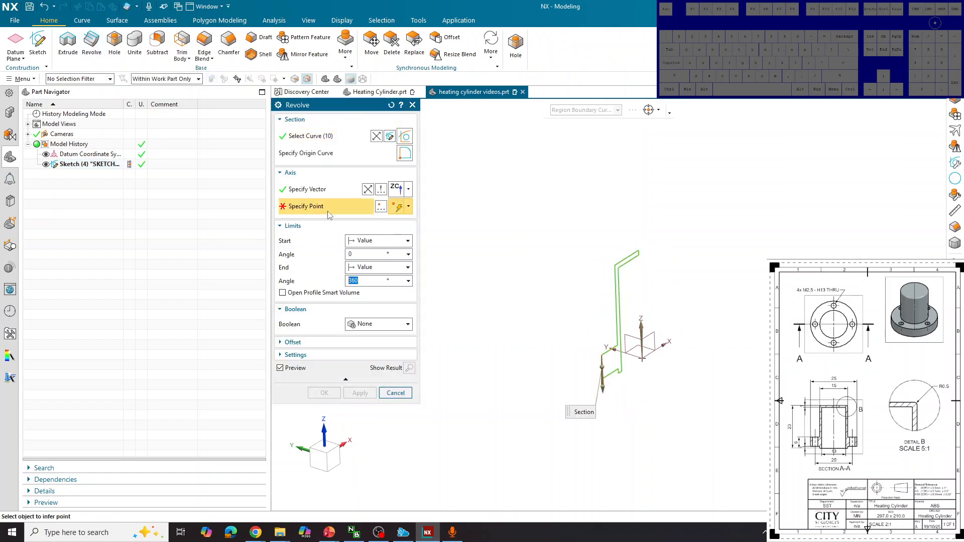
mouse_move(574, 270)
middle_mouse_down()
mouse_move(549, 250)
mouse_move(525, 260)
mouse_move(536, 269)
mouse_move(623, 248)
middle_mouse_up()
scroll(648, 256, "up", 5)
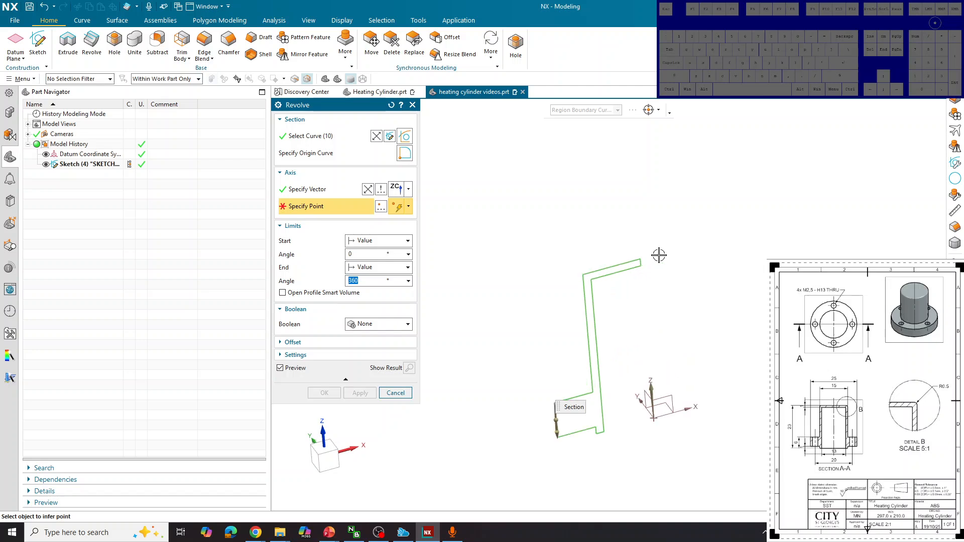
scroll(637, 258, "down", 5)
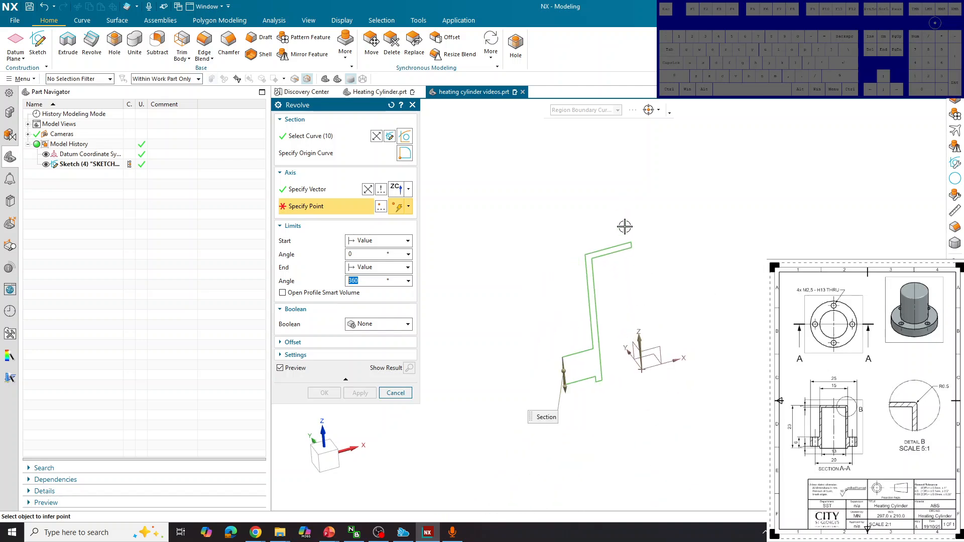
scroll(633, 241, "up", 3)
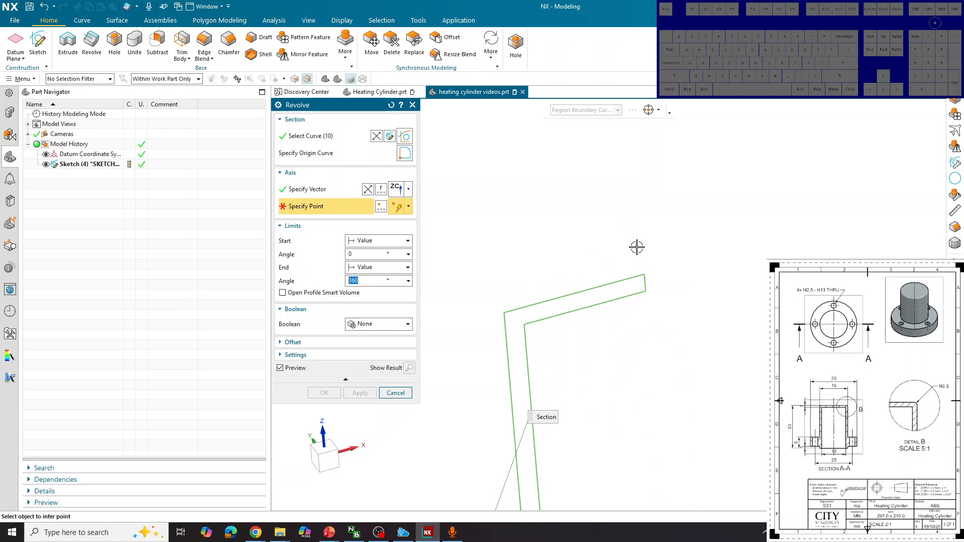
left_click(645, 274)
scroll(680, 287, "down", 4)
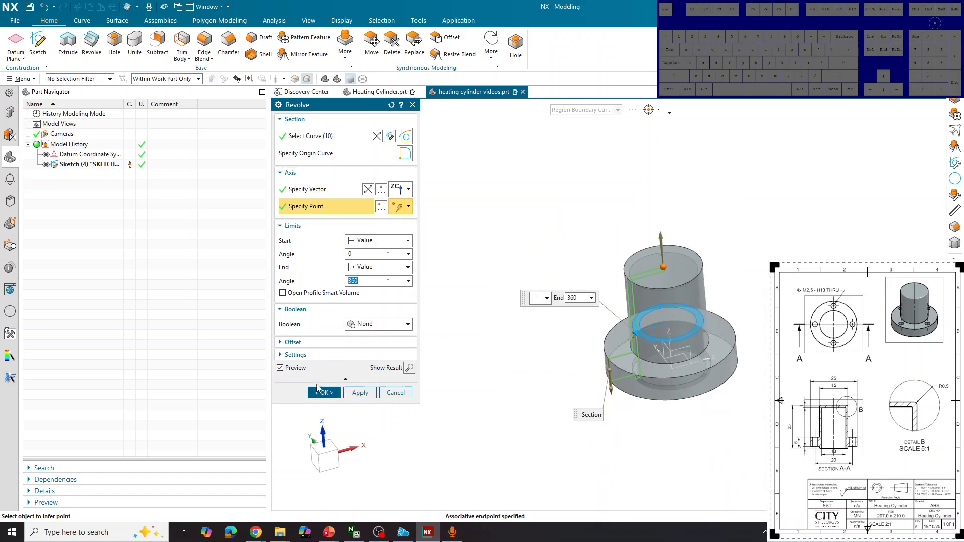
left_click(323, 393)
Step: Start a simple screw clearance hole with screw size M2.5 and Normal (H13) fit
middle_click_drag(590, 316, 600, 341)
left_click(118, 43)
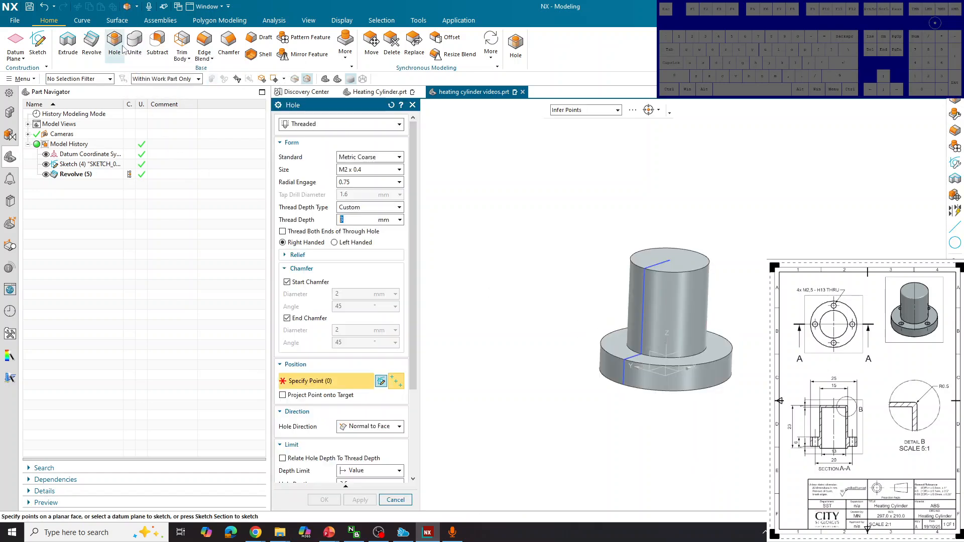
left_click(346, 129)
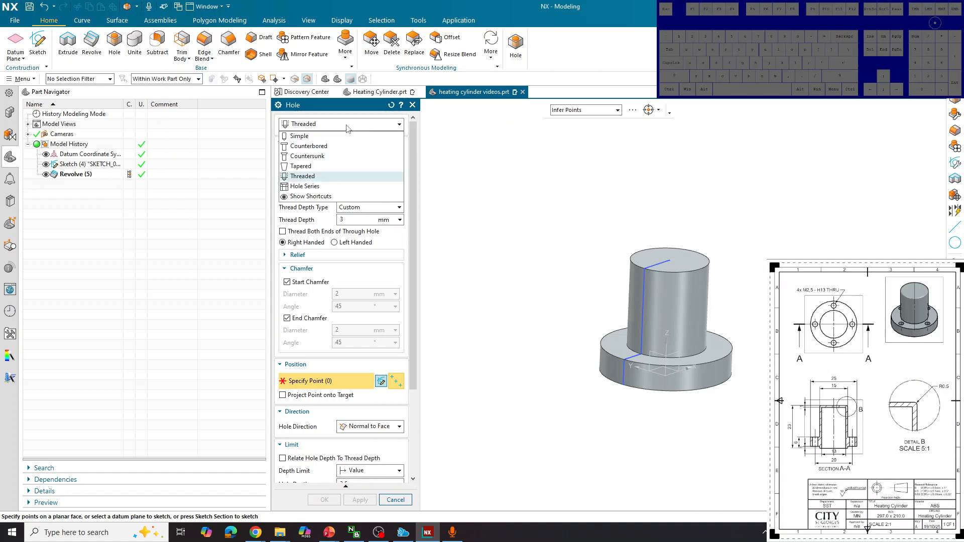
left_click(319, 176)
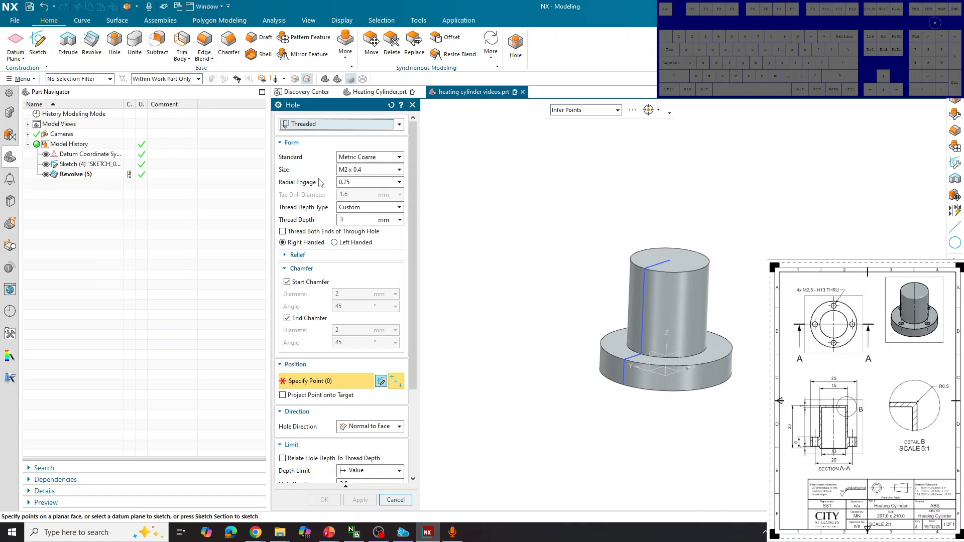
left_click(330, 125)
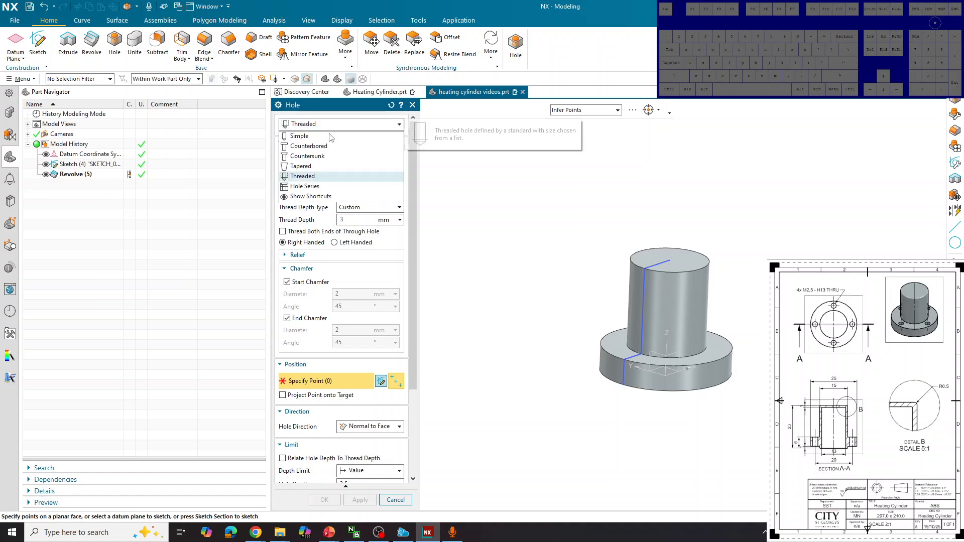
left_click(330, 134)
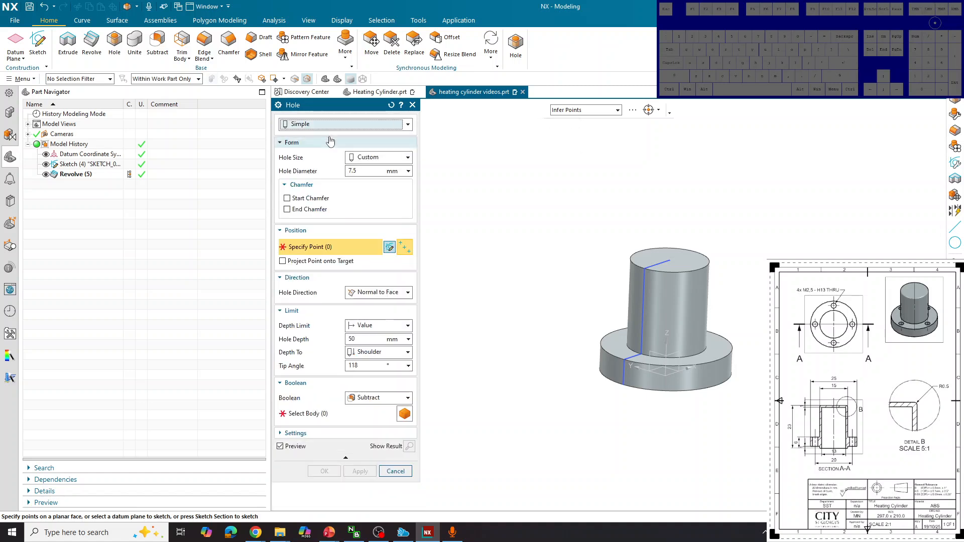
left_click(361, 160)
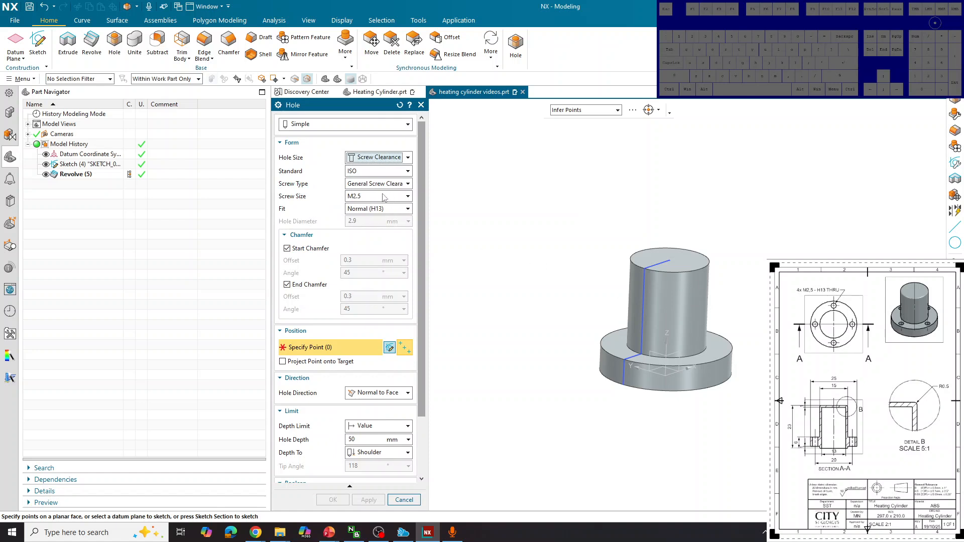
left_click(383, 197)
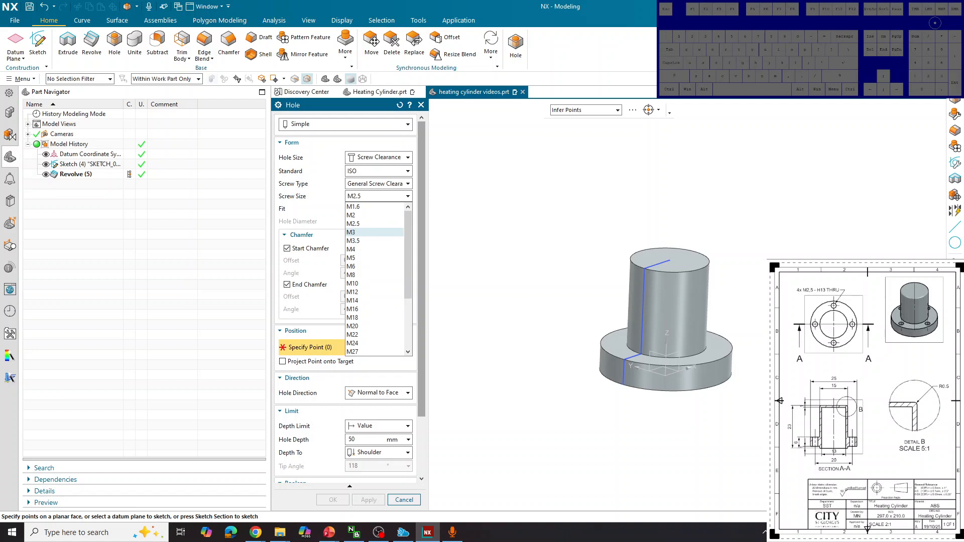
left_click(363, 225)
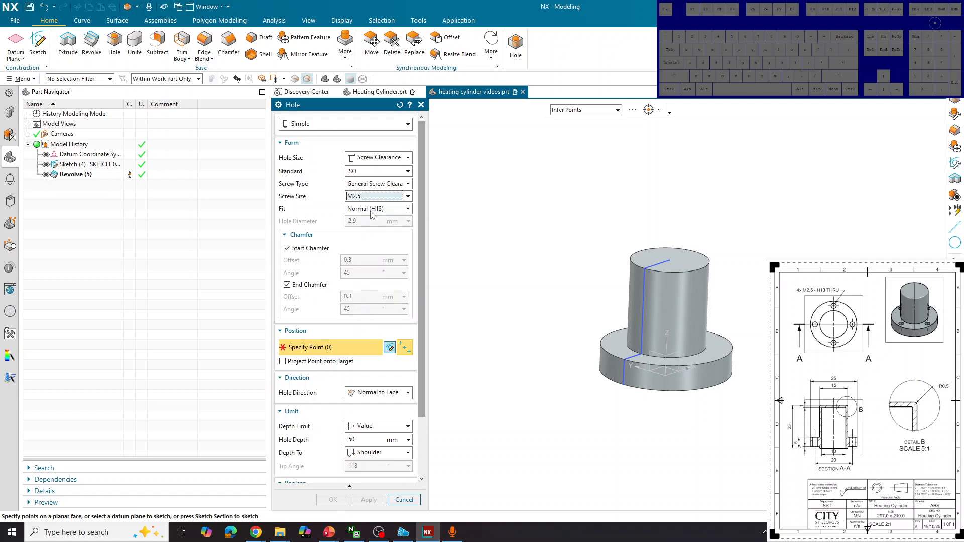
left_click(374, 210)
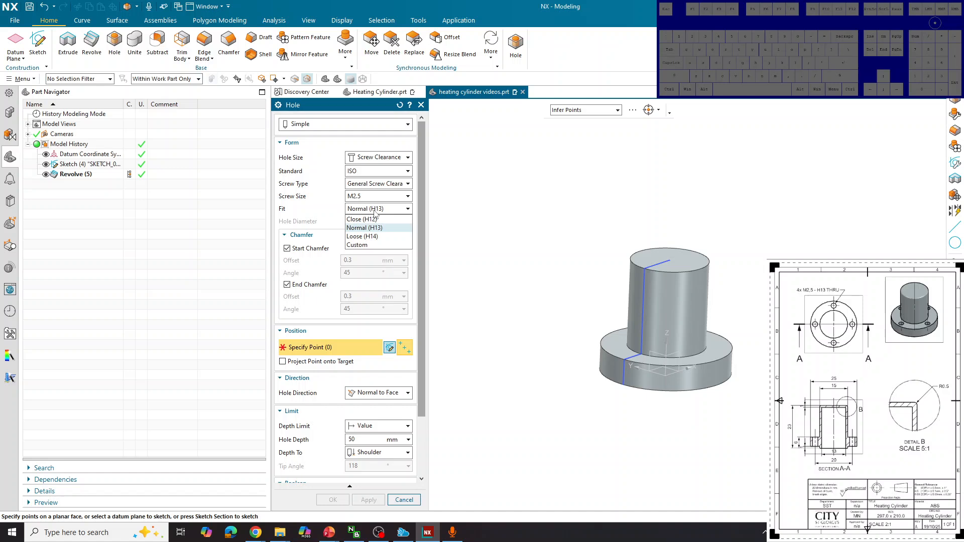
left_click(374, 228)
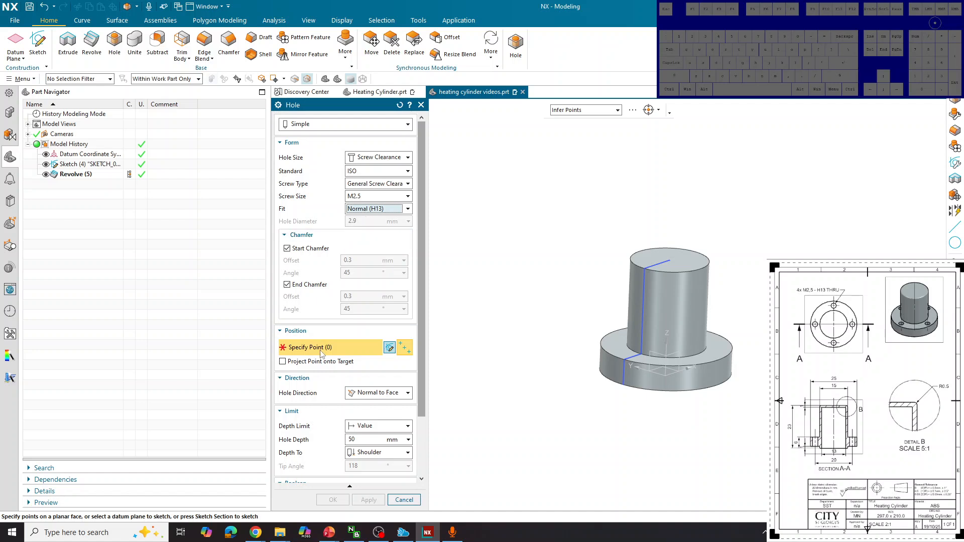
Step: Turn off both the start chamfer and the end chamfer for the hole
scroll(322, 353, "down", 1)
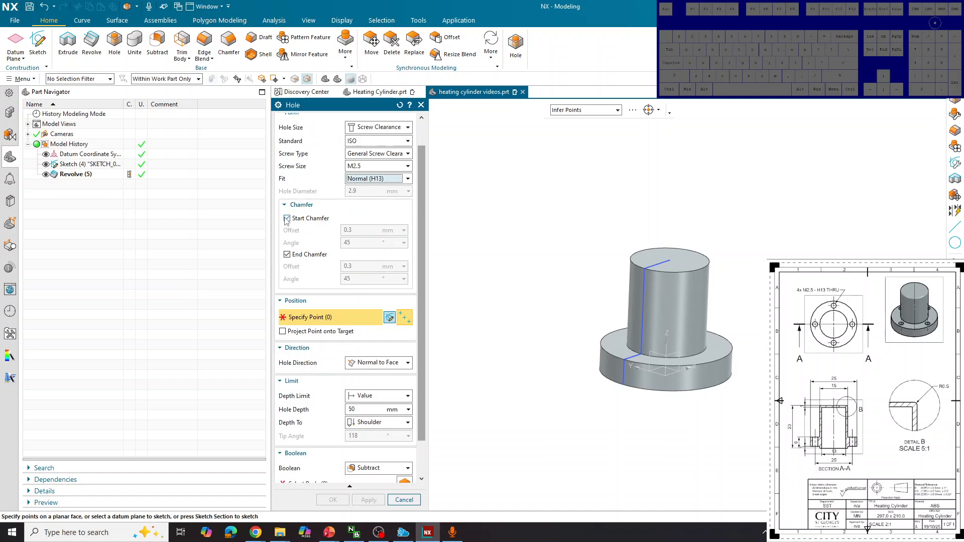
left_click(287, 218)
left_click(287, 231)
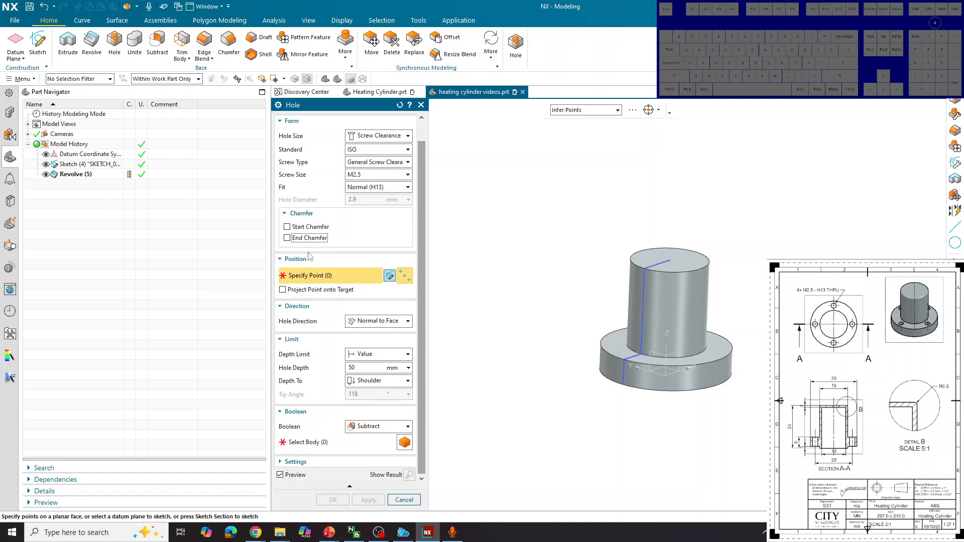
Step: Create the hole's position sketch on the flange's upper face and place a point on the horizontal axis, on the negative X side of the flange ring
left_click(390, 278)
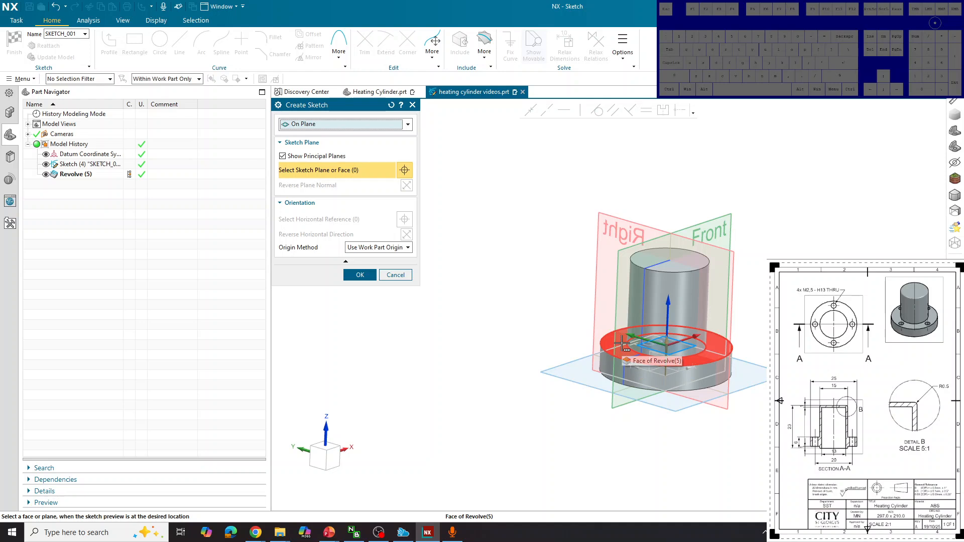
mouse_move(622, 344)
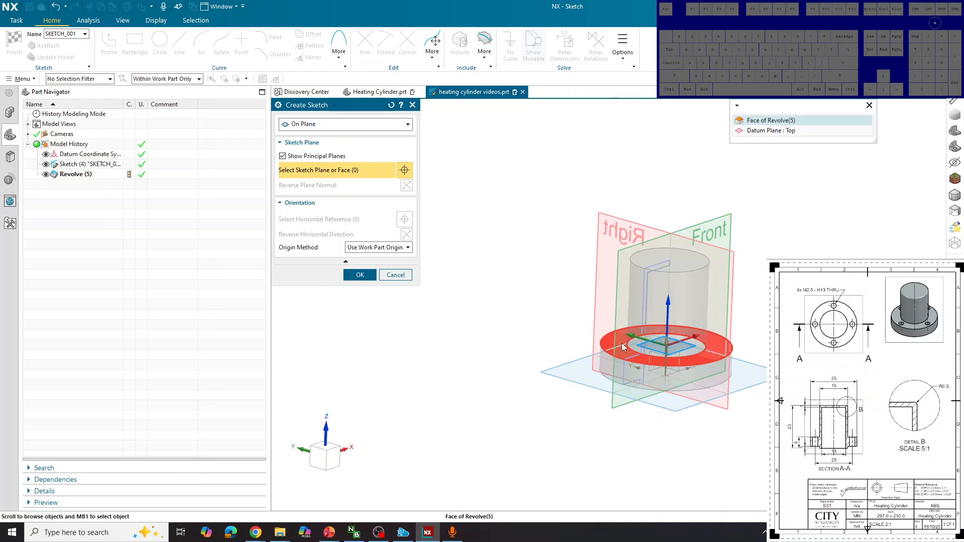
left_click(764, 120)
left_click(360, 275)
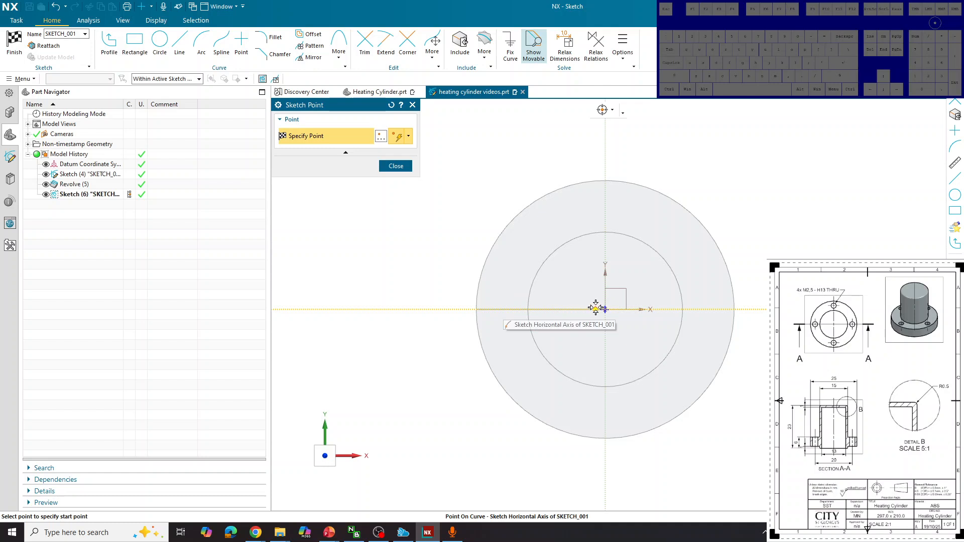
left_click(505, 308)
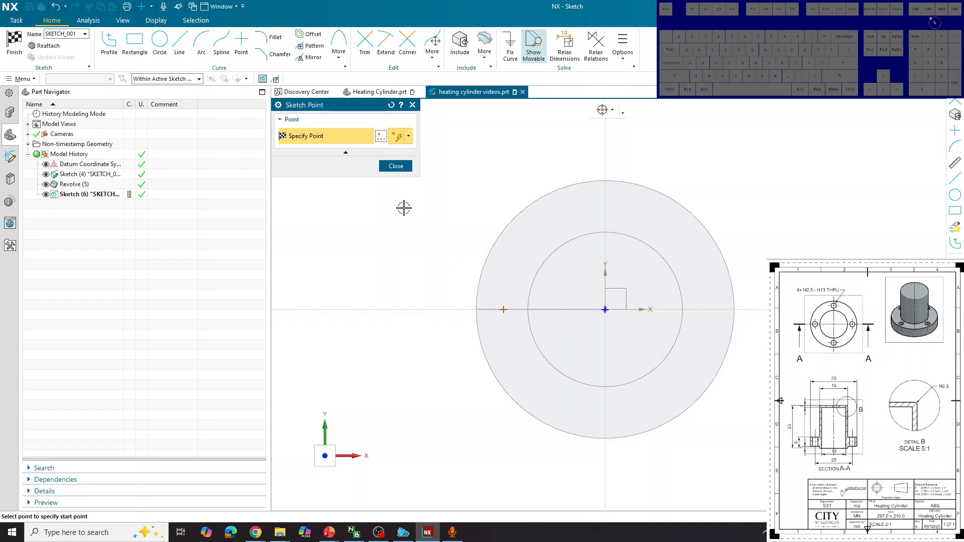
Step: Dimension the hole point 10 mm from the vertical axis, scale the entire sketch to it, and finish the position sketch
left_click(395, 166)
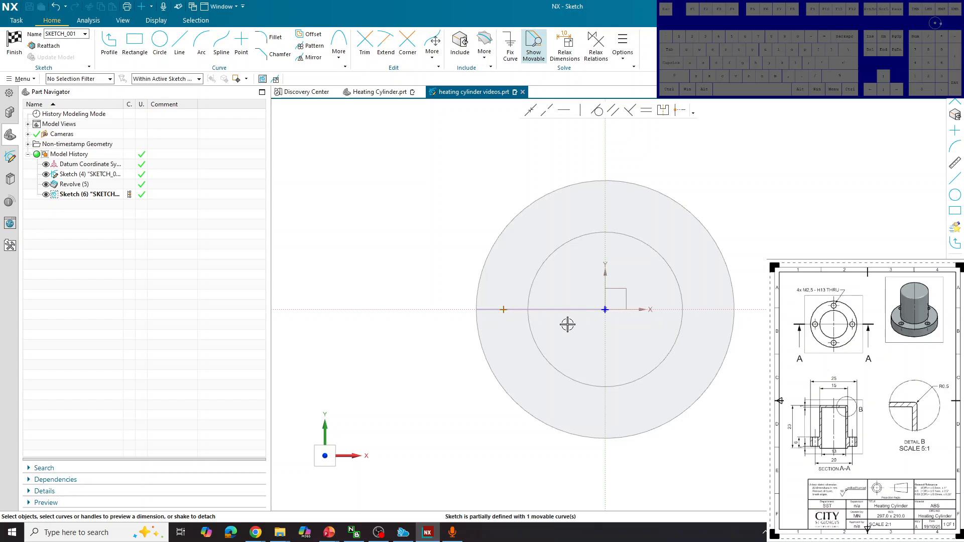
left_click(505, 309)
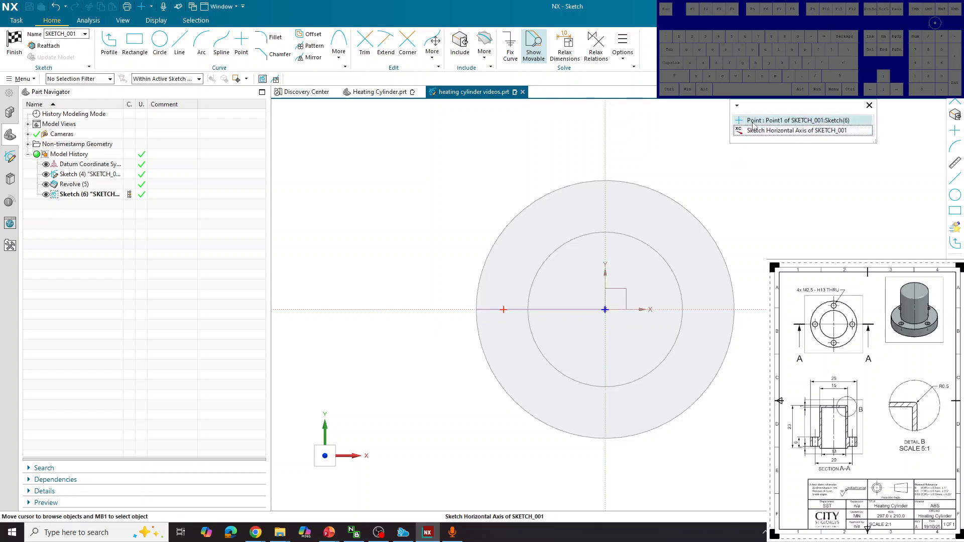
left_click(782, 121)
left_click(607, 209)
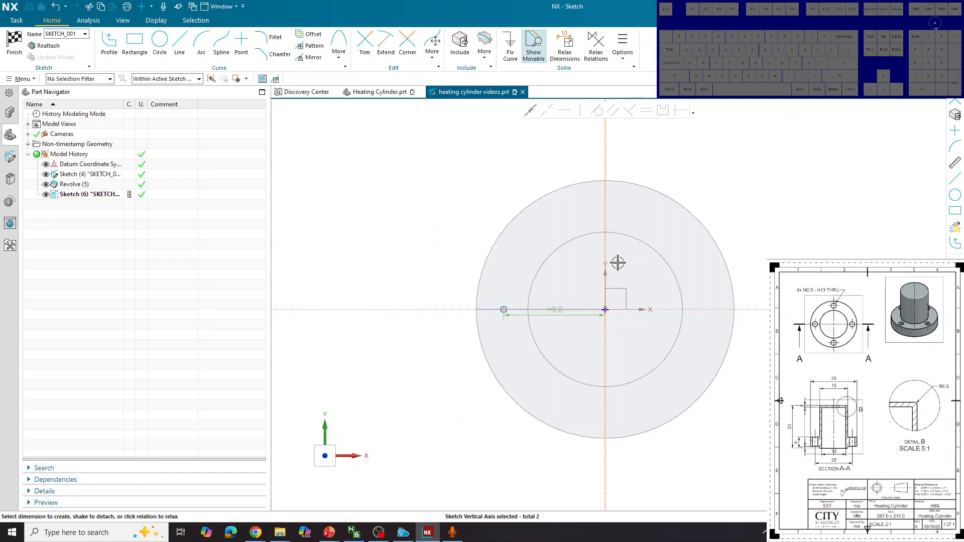
left_click_drag(556, 310, 556, 241)
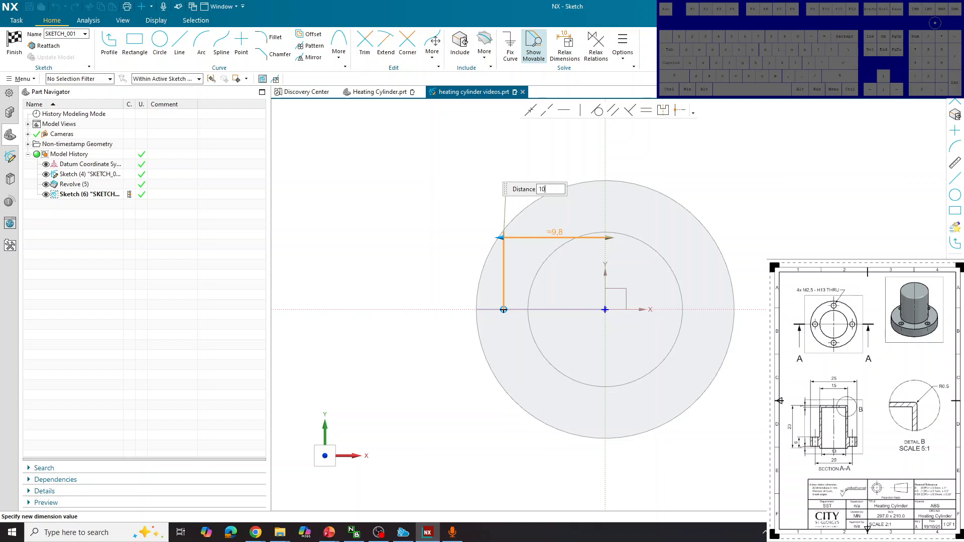
key("Return")
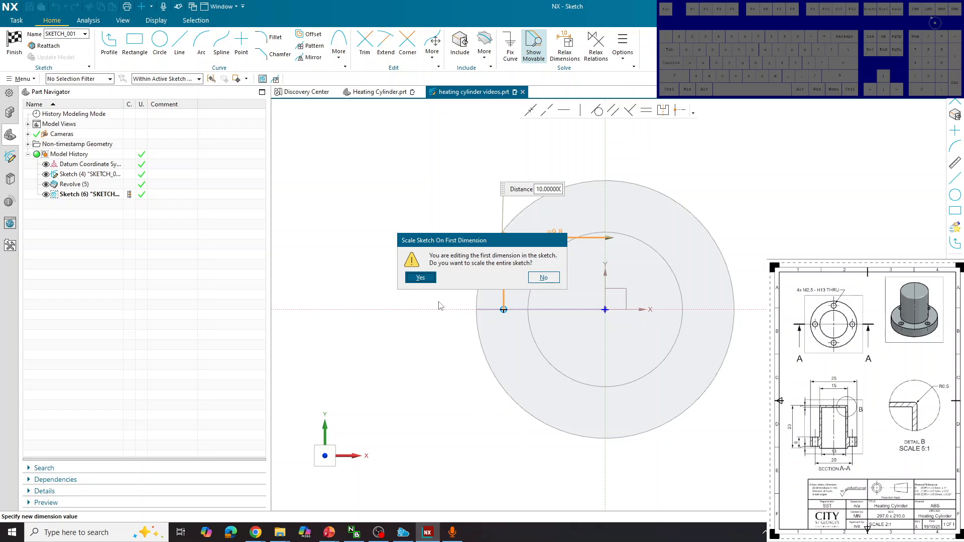
left_click(421, 278)
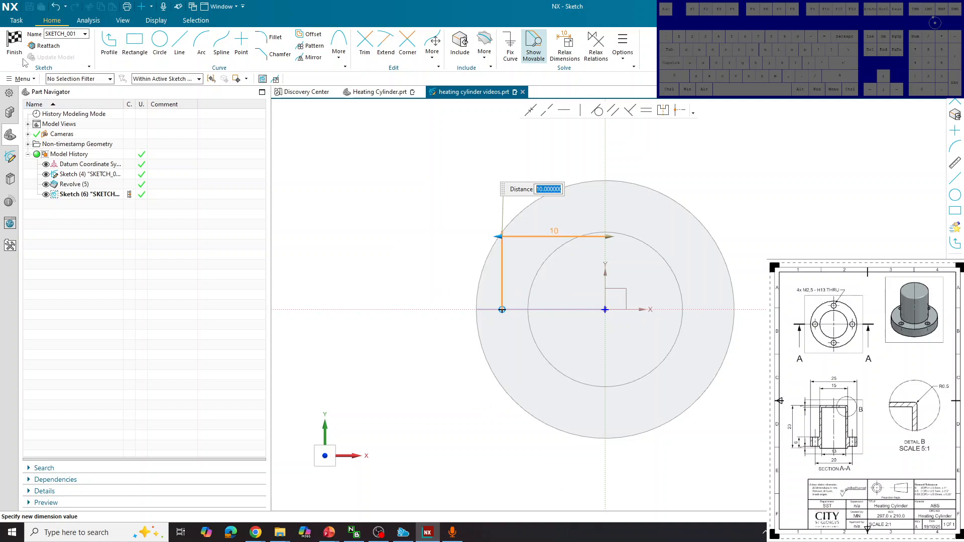
left_click(14, 41)
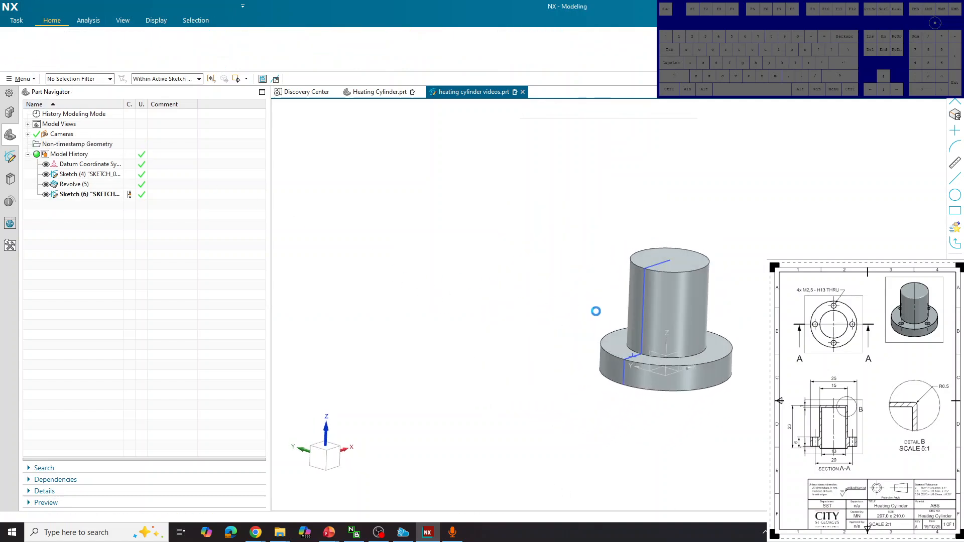
Step: Try the Until Next depth limit for the clearance hole
mouse_move(529, 387)
middle_mouse_down()
mouse_move(519, 346)
mouse_move(516, 391)
middle_mouse_up()
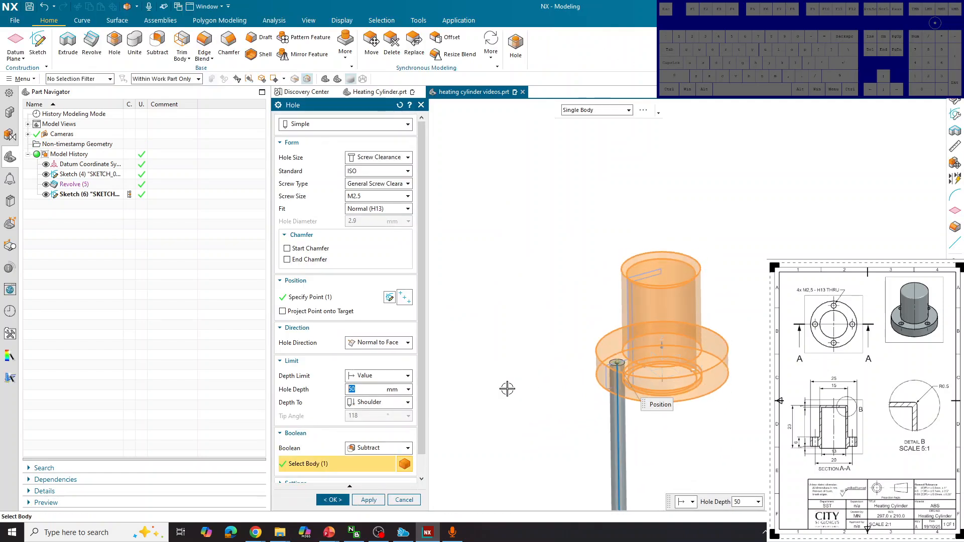
scroll(370, 450, "down", 1)
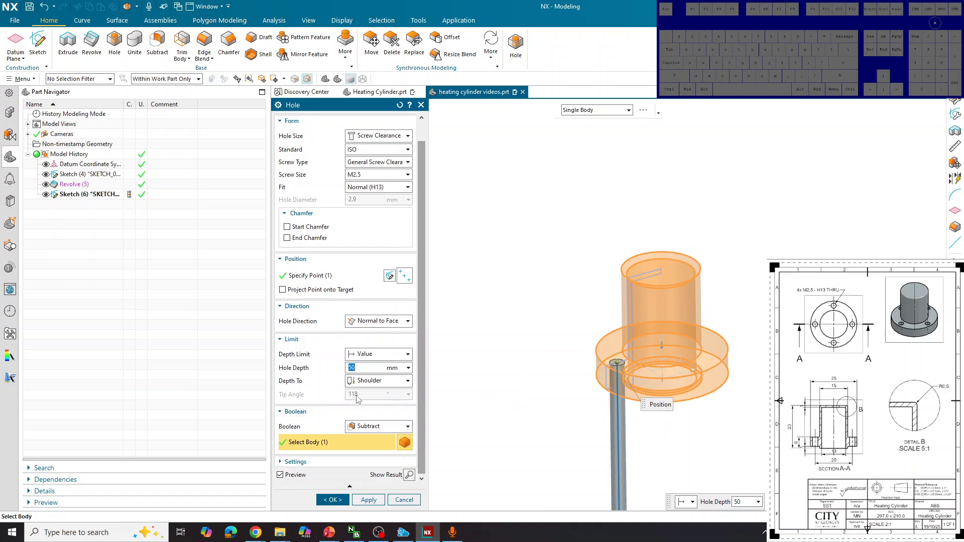
left_click(379, 354)
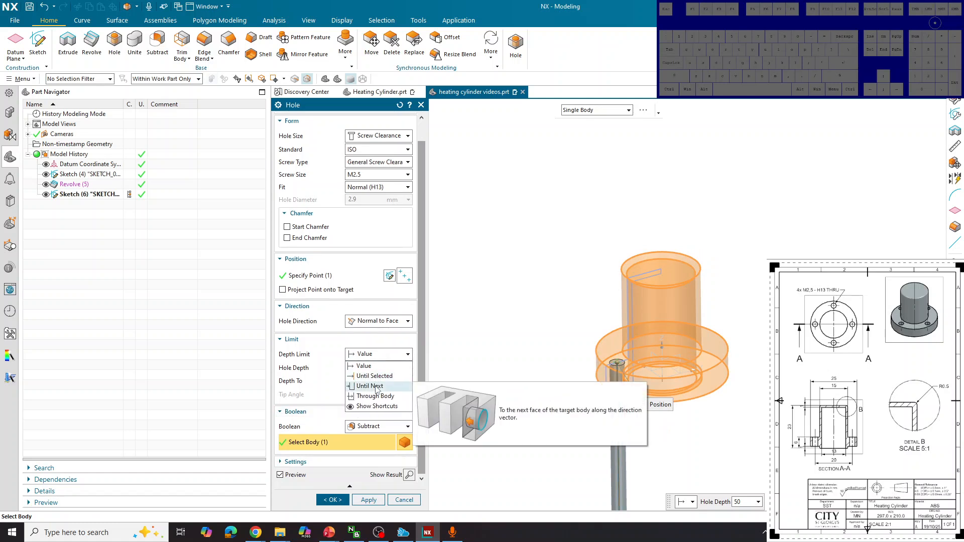
left_click(376, 386)
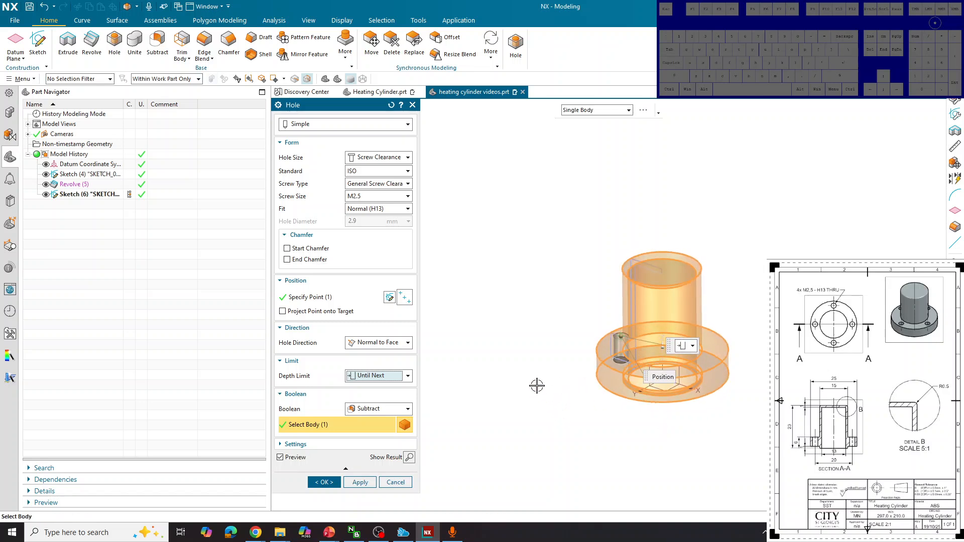
Step: Set the hole's depth limit to Value with a depth of 6 mm and create the hole subtracted from the flange
left_click(381, 376)
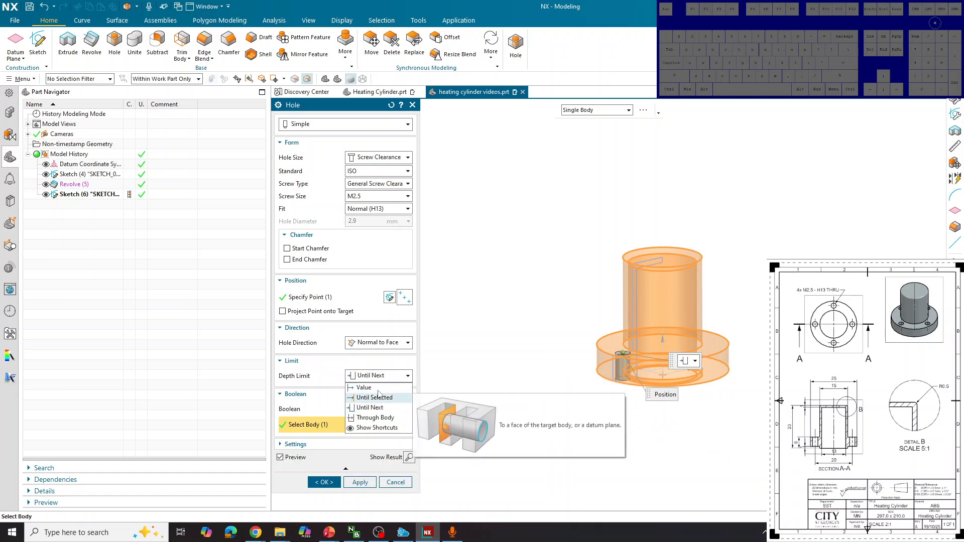
left_click(364, 387)
scroll(527, 397, "down", 1)
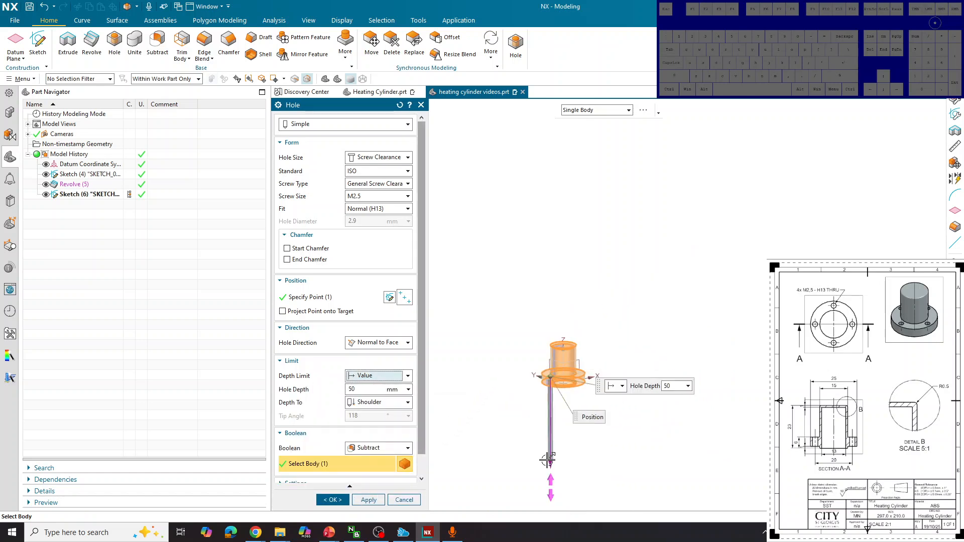
left_click_drag(551, 467, 551, 392)
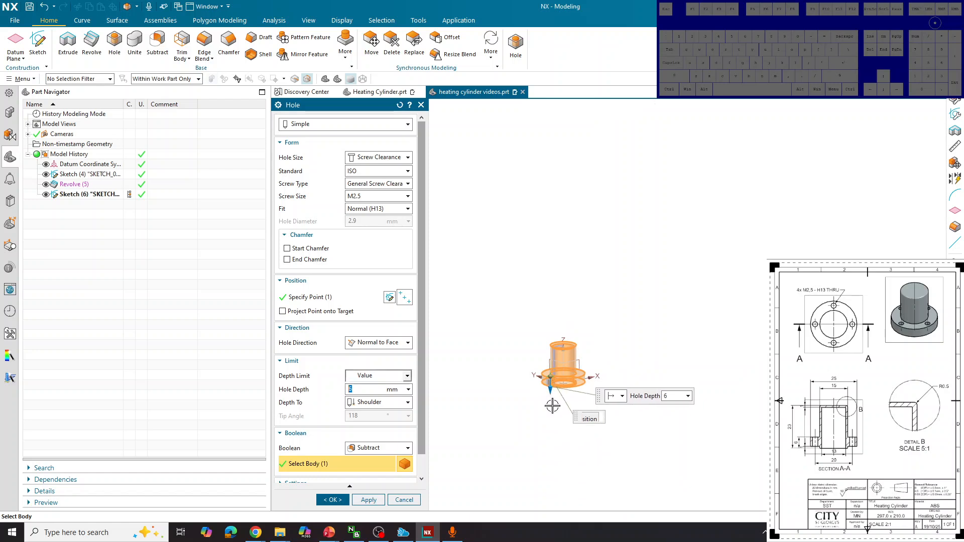
scroll(549, 422, "up", 5)
middle_click_drag(551, 318, 554, 300)
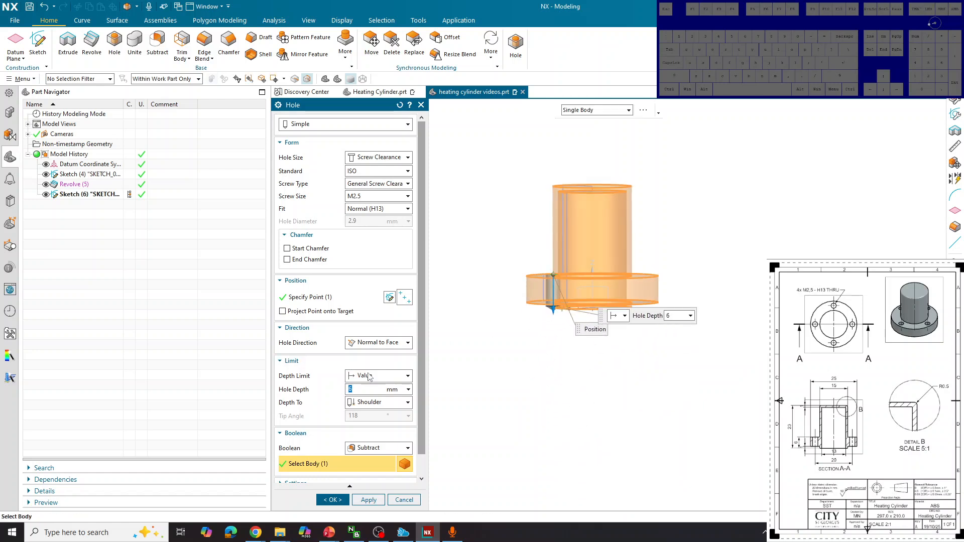
scroll(554, 306, "up", 6)
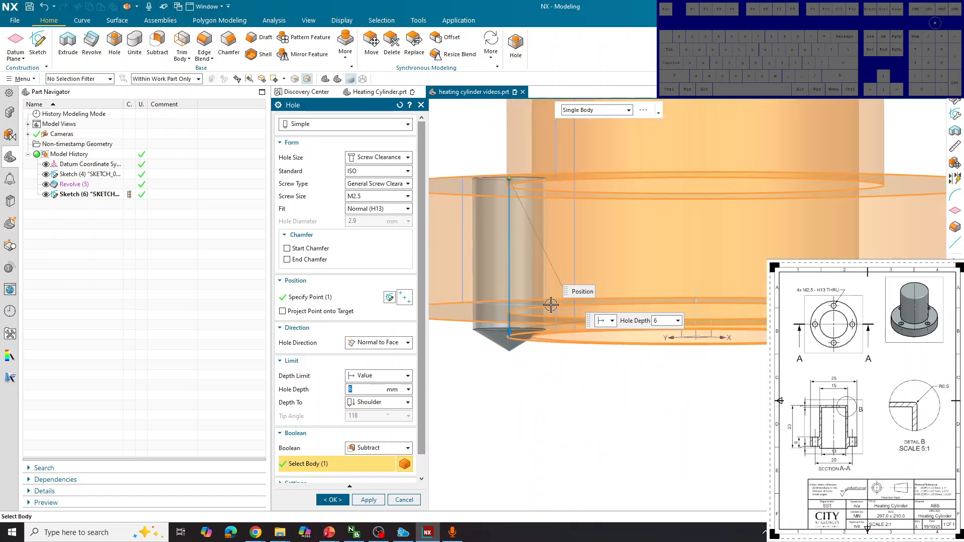
scroll(497, 344, "down", 6)
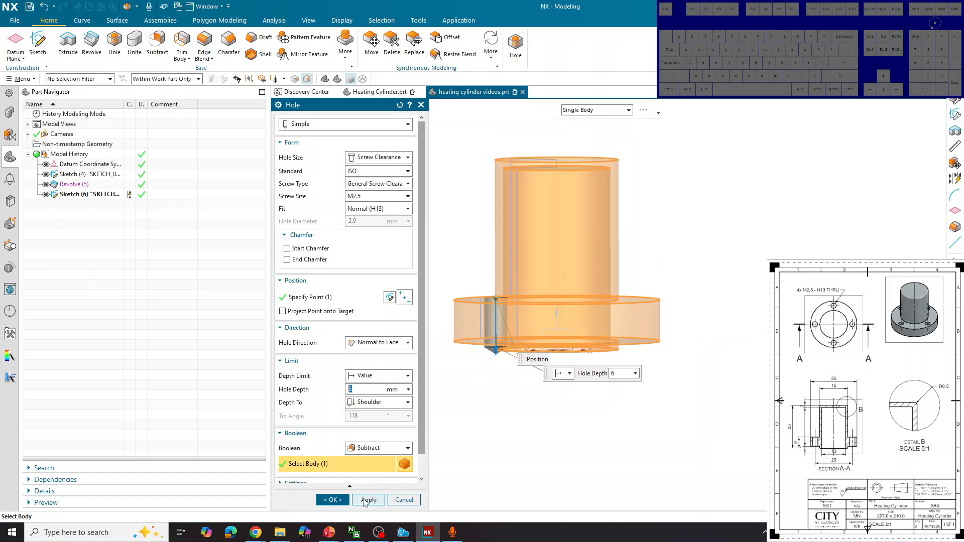
left_click(334, 501)
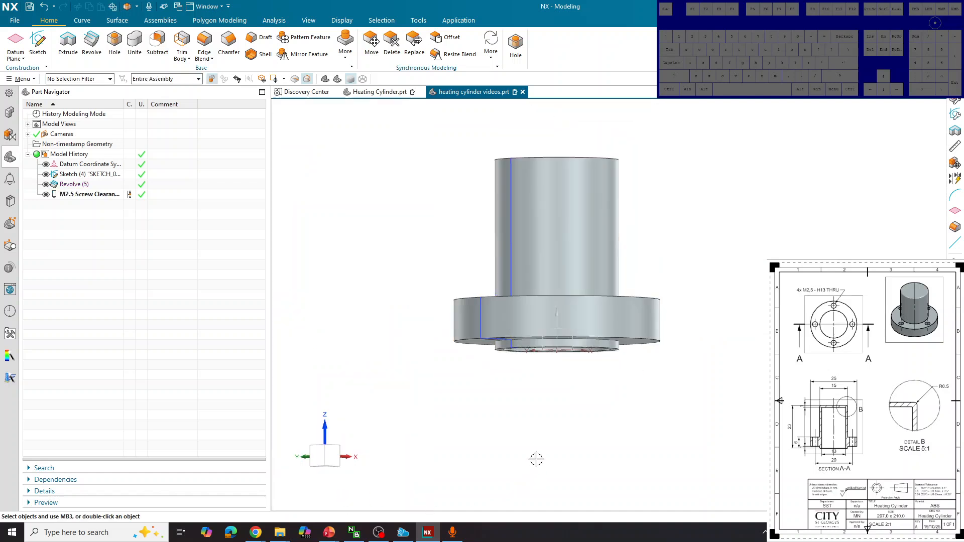
Step: Start a circular Pattern Feature and select the M2.5 clearance hole as the feature to pattern
mouse_move(577, 418)
middle_mouse_down()
mouse_move(583, 389)
mouse_move(576, 433)
mouse_move(561, 418)
middle_mouse_up()
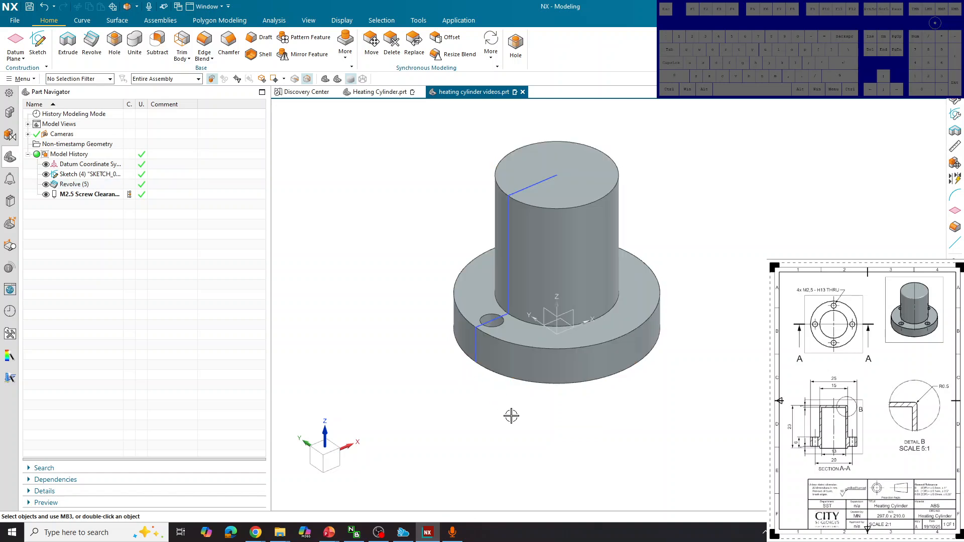
left_click(326, 53)
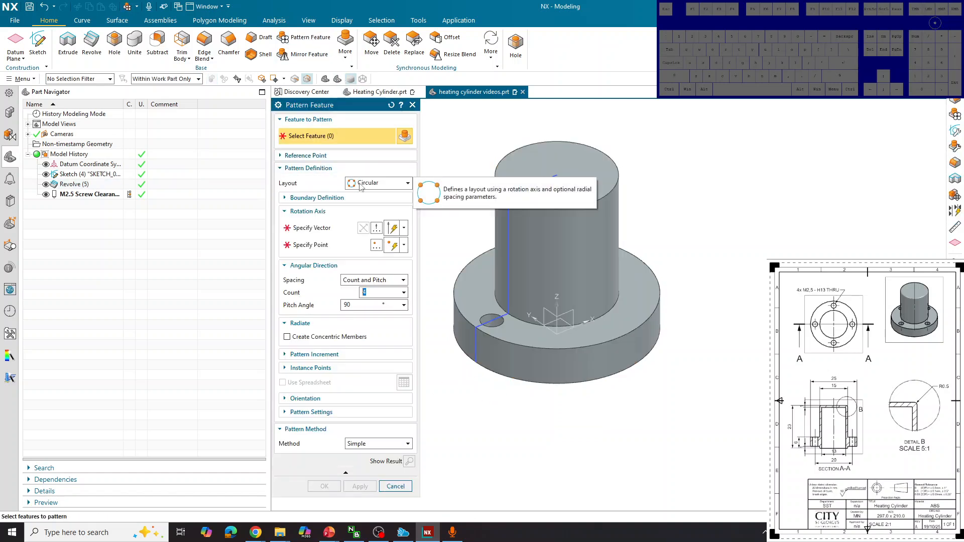
scroll(489, 315, "up", 5)
left_click(492, 323)
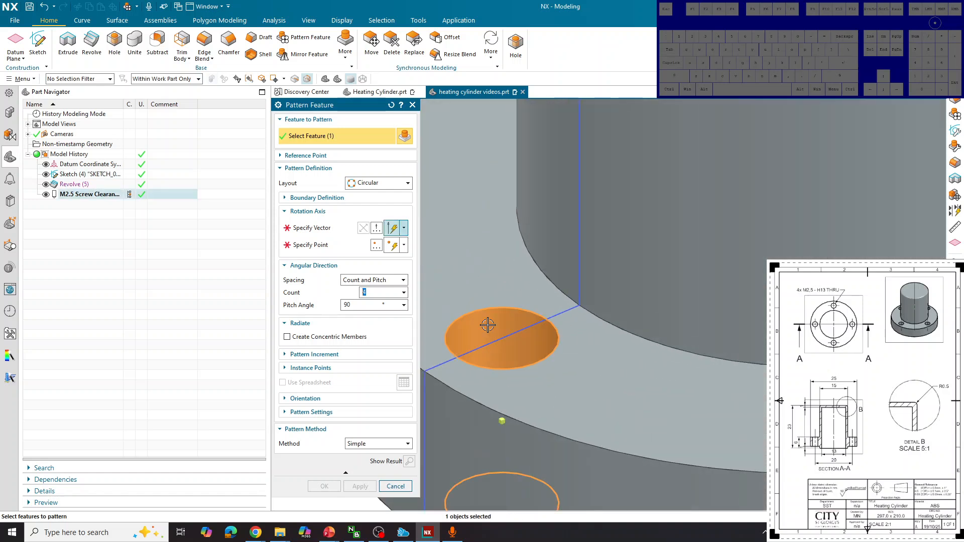
scroll(467, 309, "down", 3)
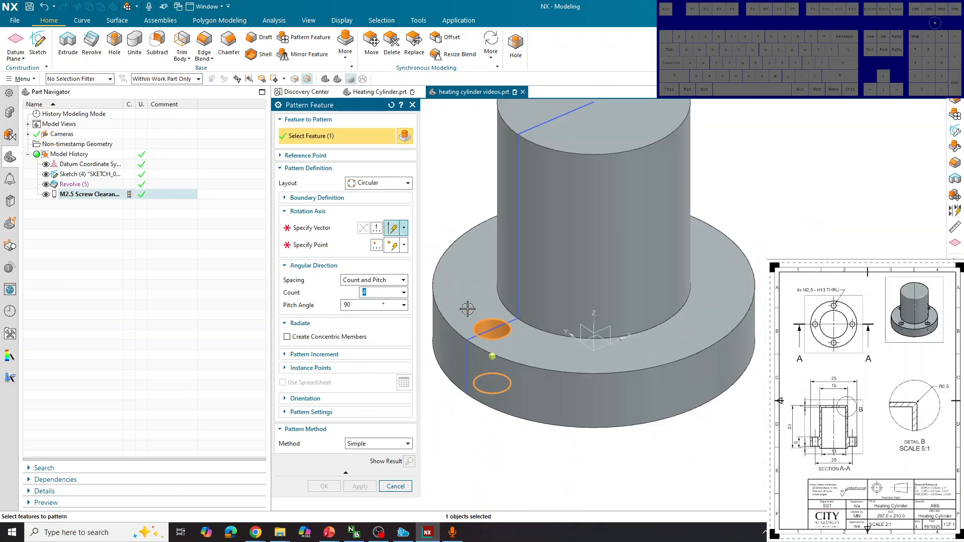
Step: Define the pattern's rotation axis along the vertical Z direction through the sketch line endpoint at the centre of the cylinder's top face
left_click(321, 232)
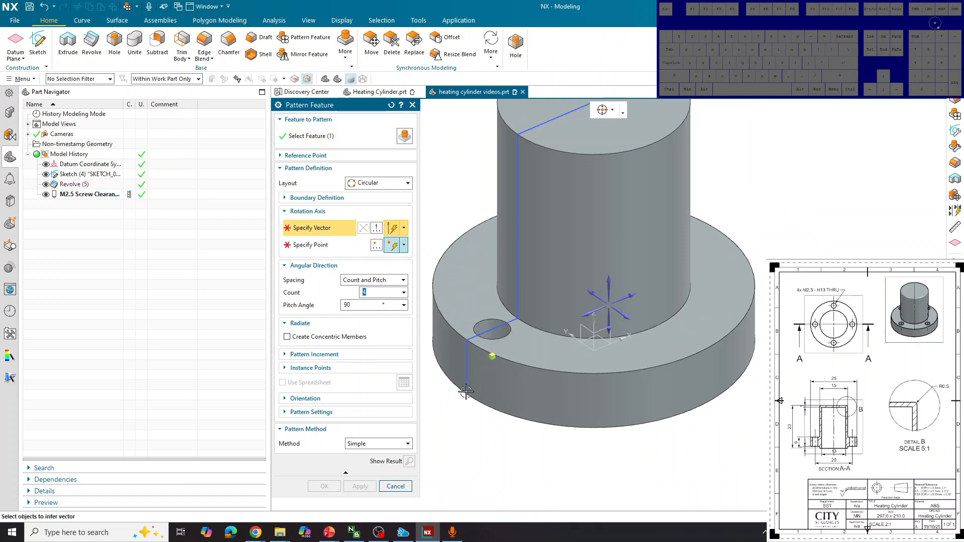
scroll(472, 396, "down", 2)
scroll(480, 415, "down", 1)
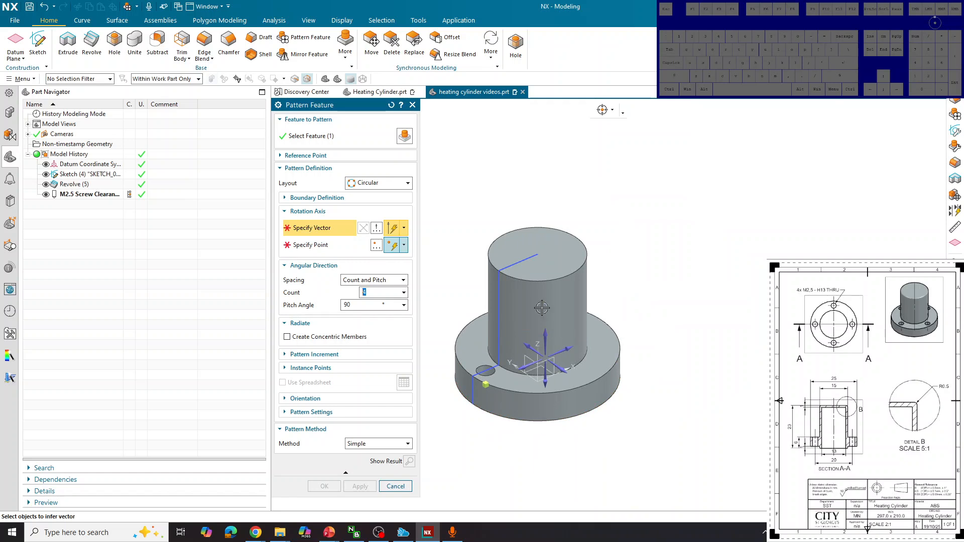
left_click(544, 335)
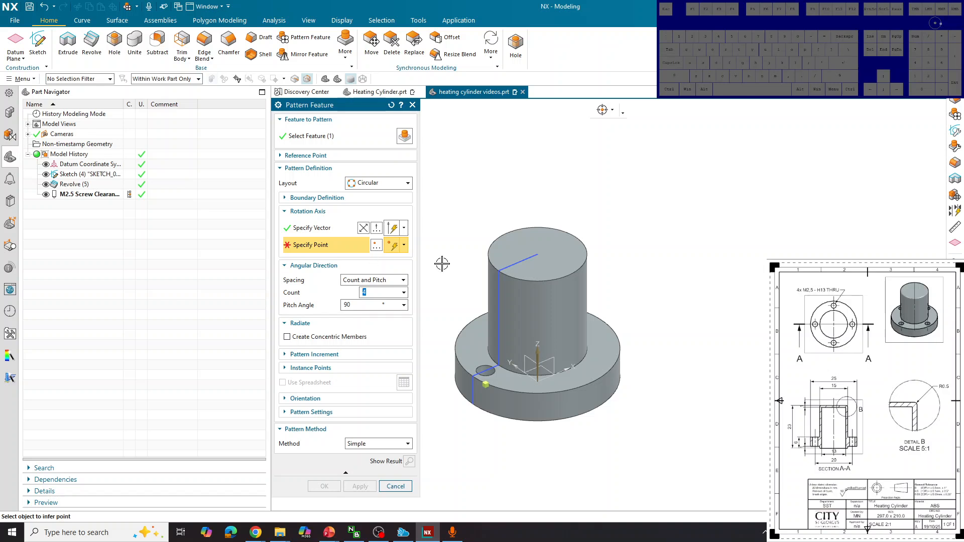
scroll(538, 257, "up", 4)
scroll(539, 260, "up", 3)
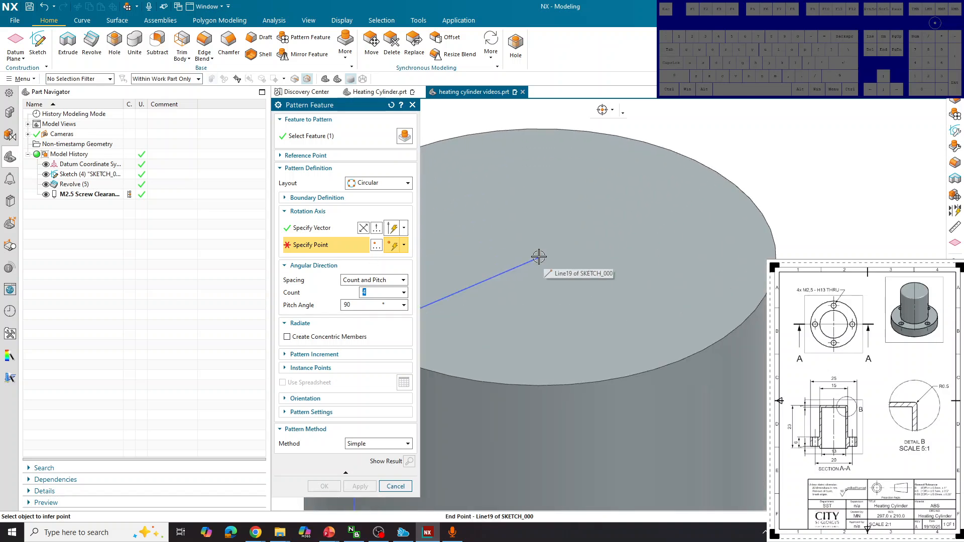
left_click(539, 258)
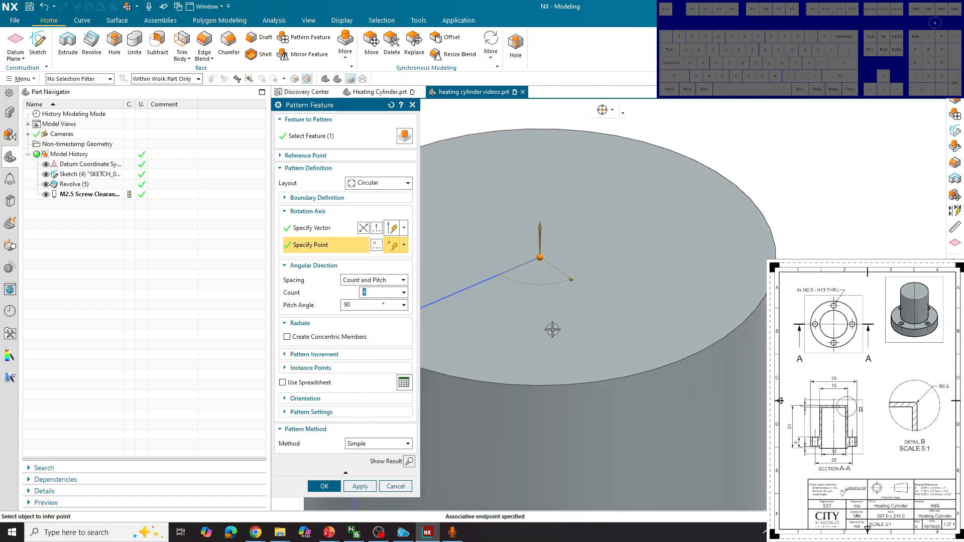
Step: Create the circular hole pattern with a count of 4 and a pitch angle of 90°
scroll(545, 304, "down", 6)
middle_click_drag(672, 320, 686, 354)
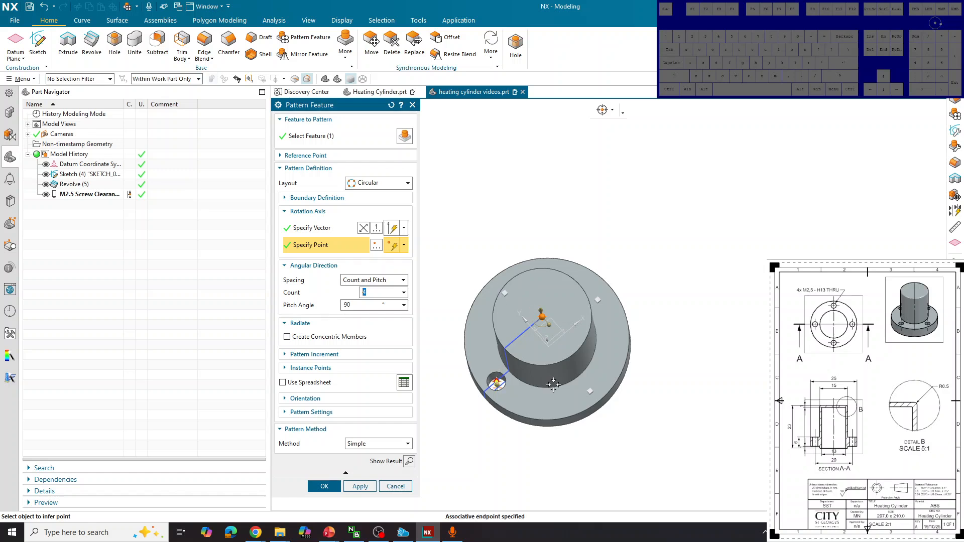
left_click(370, 304)
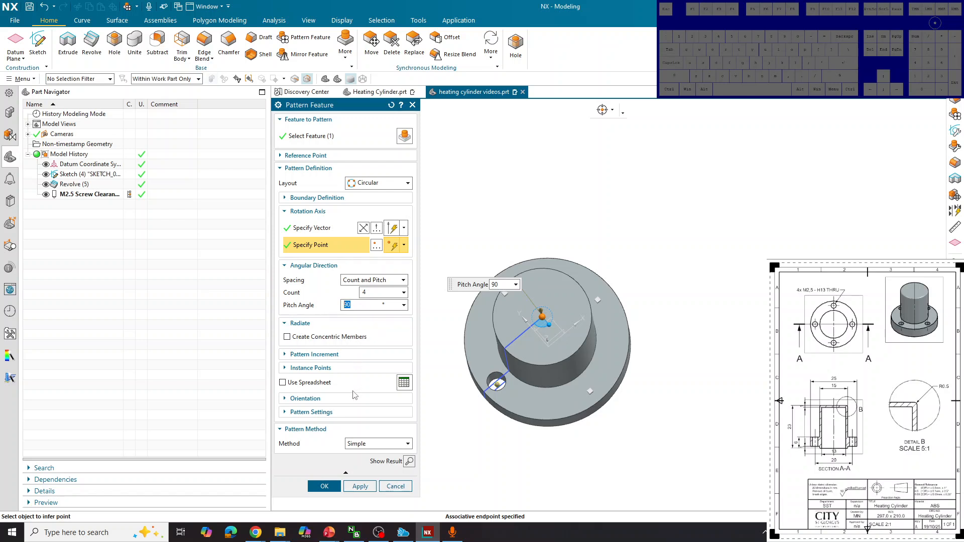
left_click(324, 486)
Step: Blend the outer edge of the cylinder's top face with a 0.5 mm radius
middle_click_drag(485, 456, 454, 390)
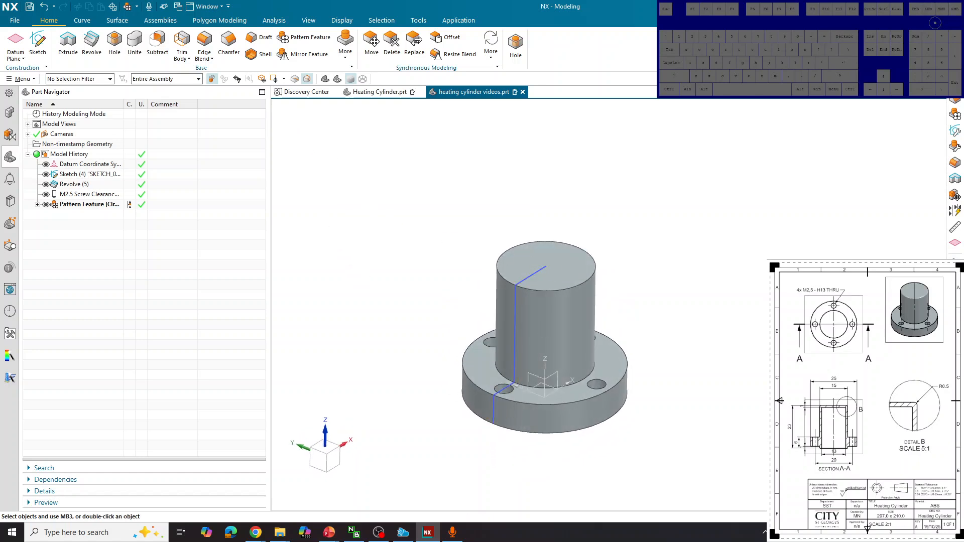
left_click(256, 532)
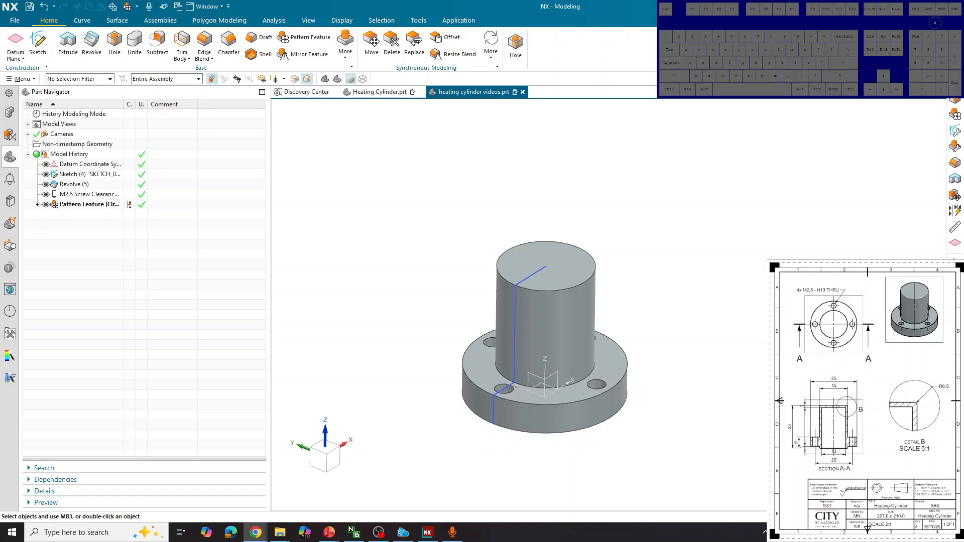
left_click(204, 44)
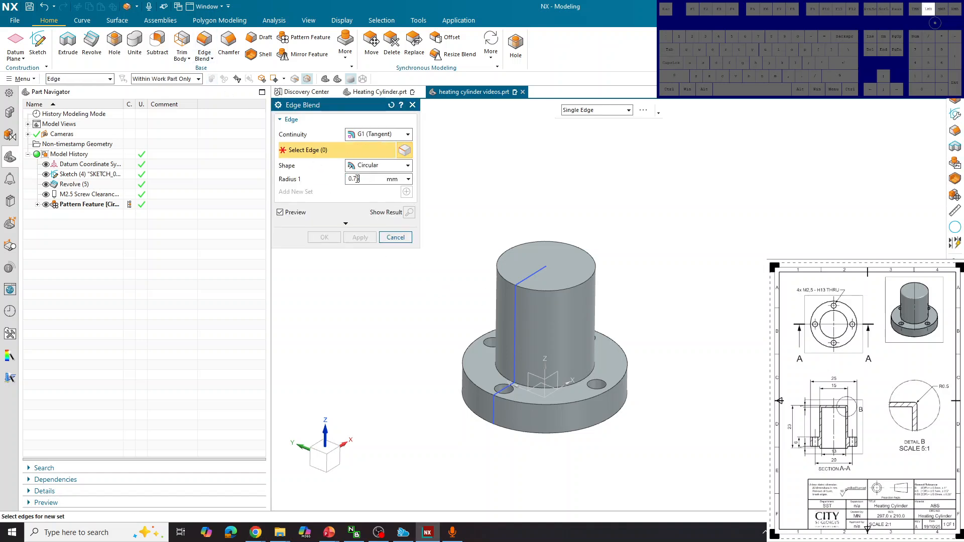
type("0.5")
left_click(597, 258)
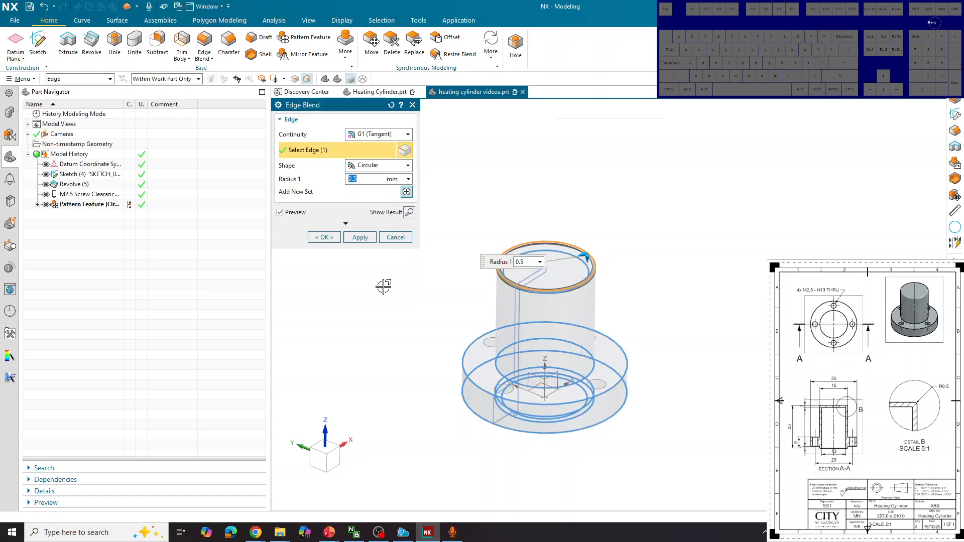
left_click(325, 237)
Step: Hide the revolved profile's sketch from the model
middle_click_drag(644, 239, 753, 260)
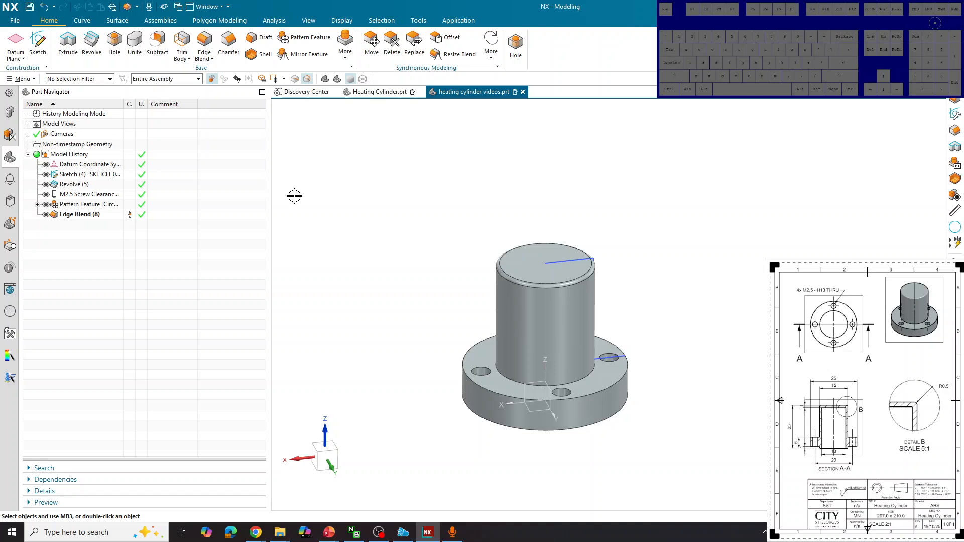
left_click(46, 174)
mouse_move(428, 234)
middle_mouse_down()
mouse_move(635, 230)
mouse_move(697, 243)
middle_mouse_up()
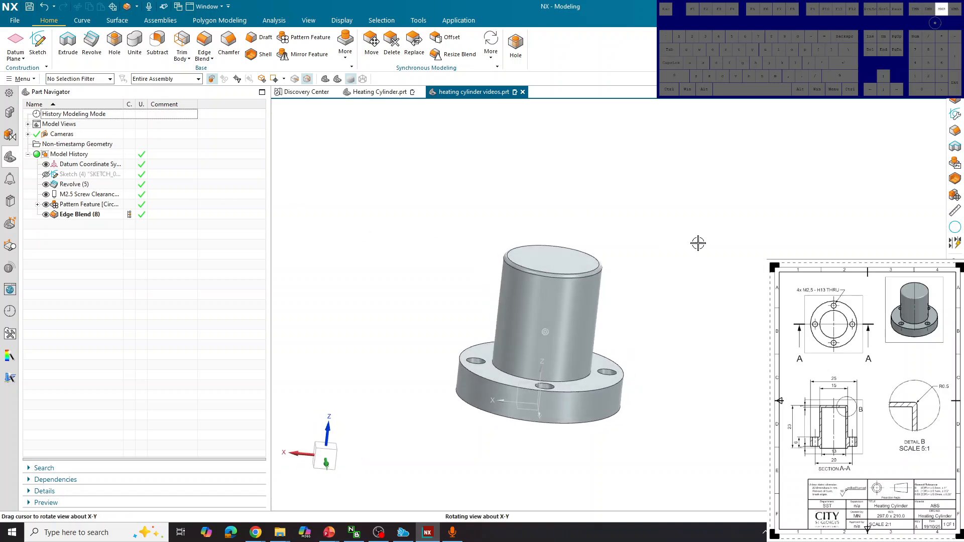
Step: Start another Edge Blend on the heating cylinder
key("b")
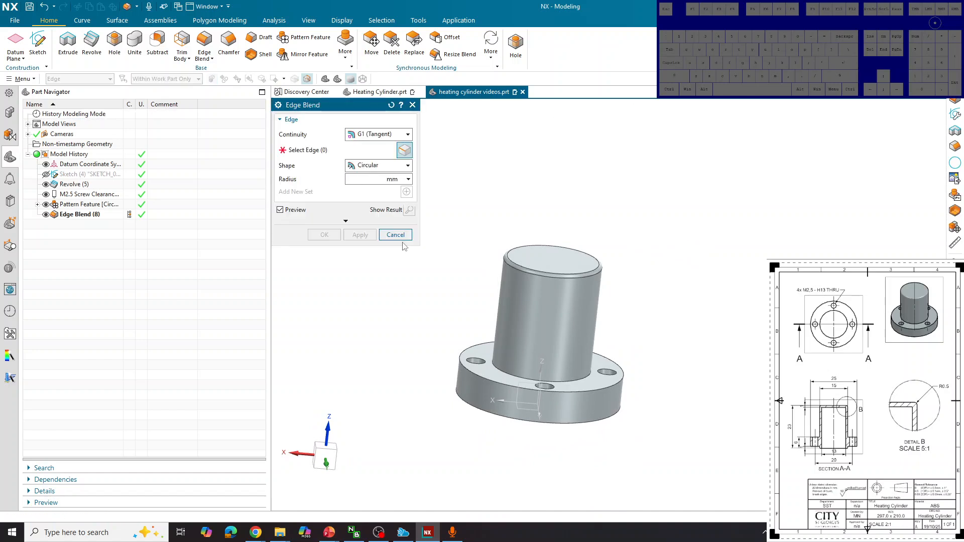